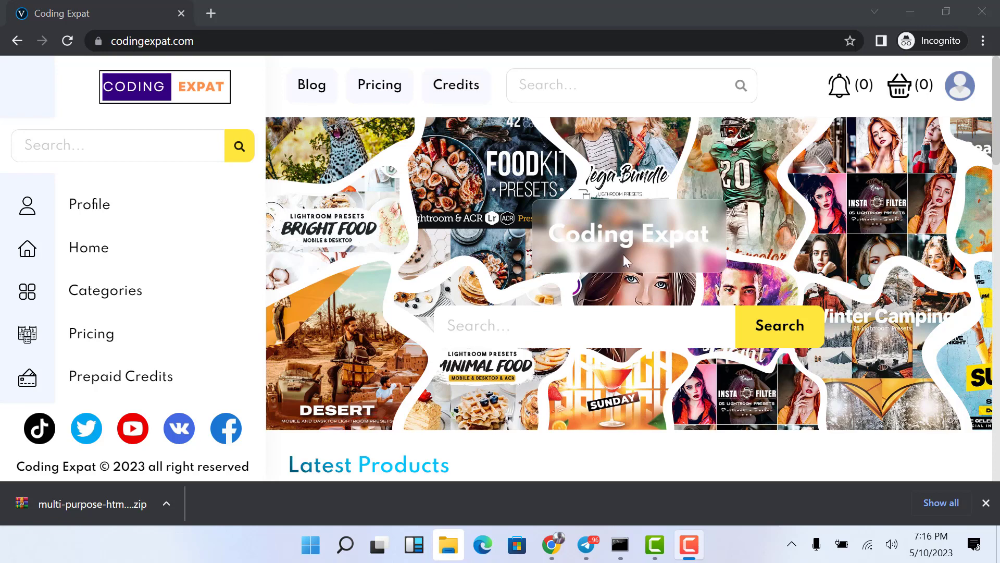
Step: Scan the home page's Latest Products, then switch to the admin Payments Settings window
scroll(627, 259, "down", 4)
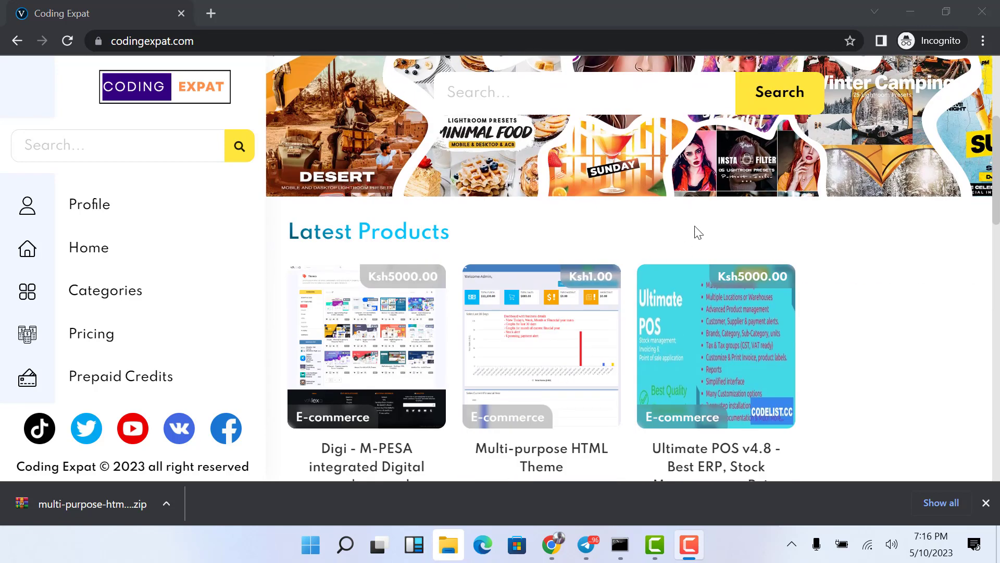
scroll(698, 232, "up", 4)
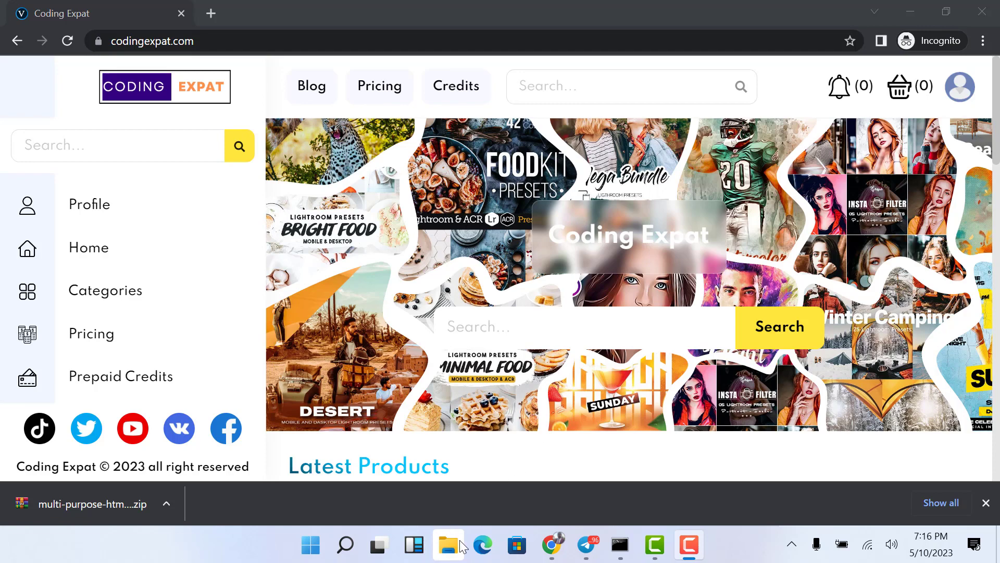
mouse_move(548, 545)
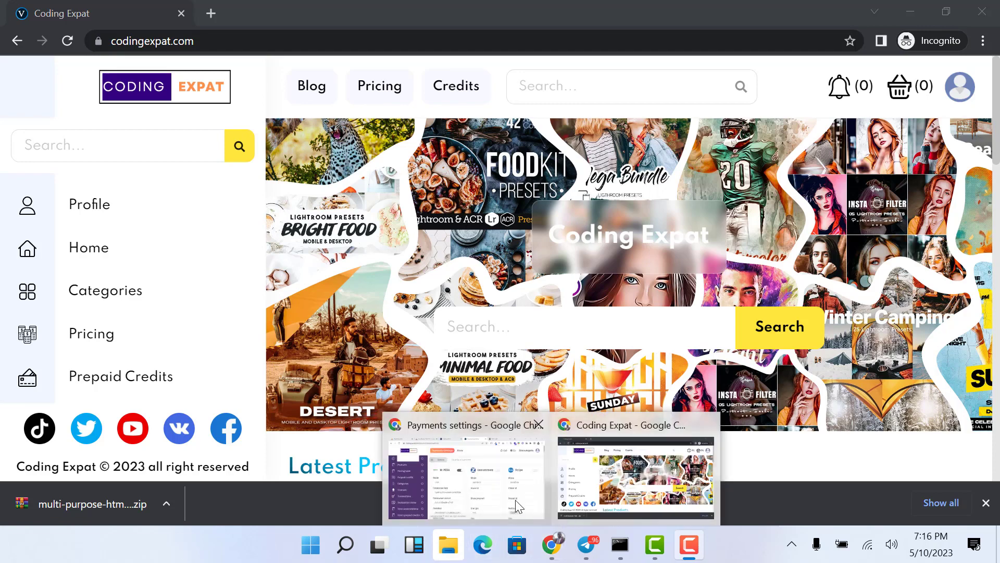
left_click(485, 487)
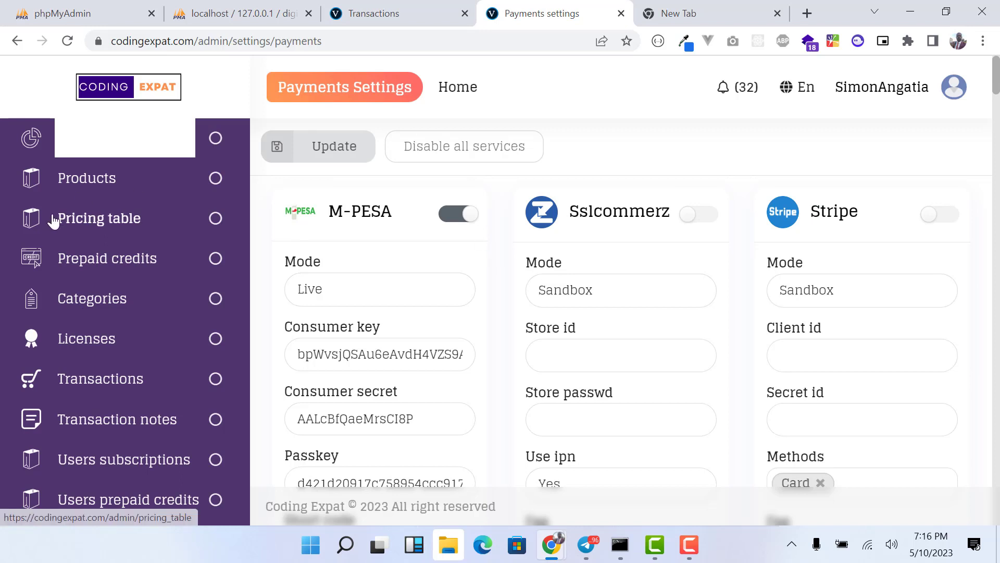
scroll(101, 211, "down", 6)
scroll(106, 226, "down", 7)
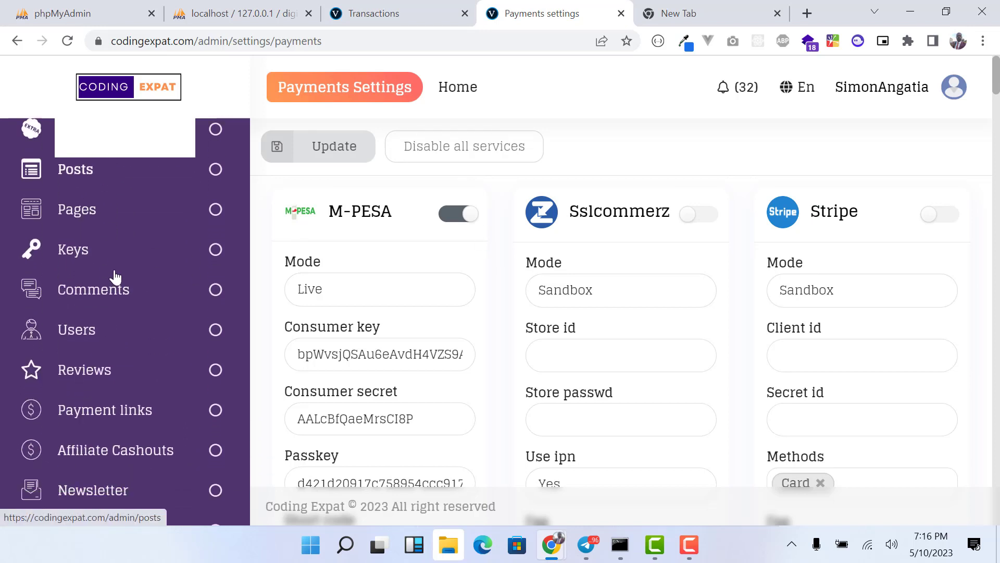
scroll(103, 388, "down", 2)
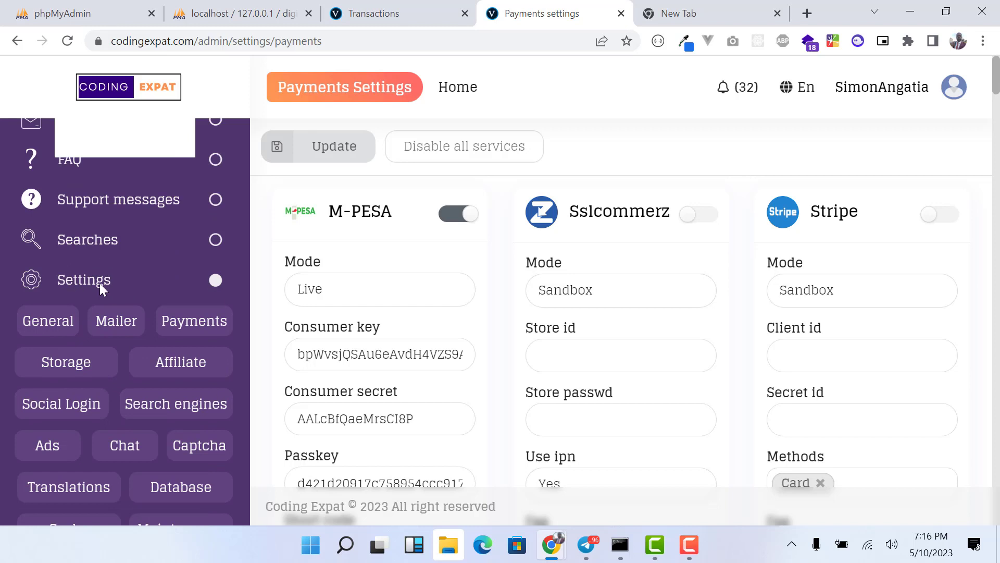
left_click(185, 326)
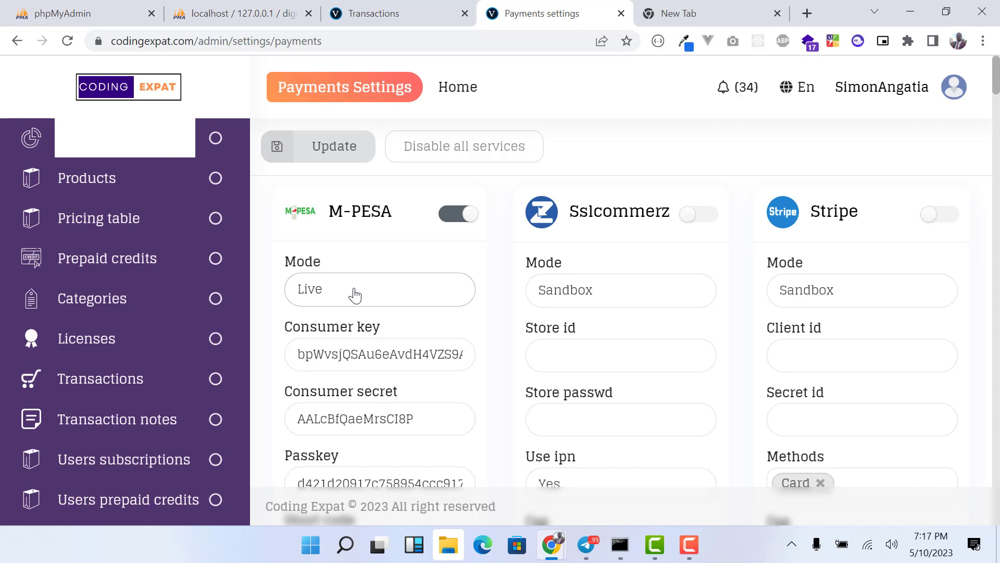
Step: Toggle the M-PESA gateway off and back on, leaving it enabled, and set its mode to Sandbox
left_click(341, 299)
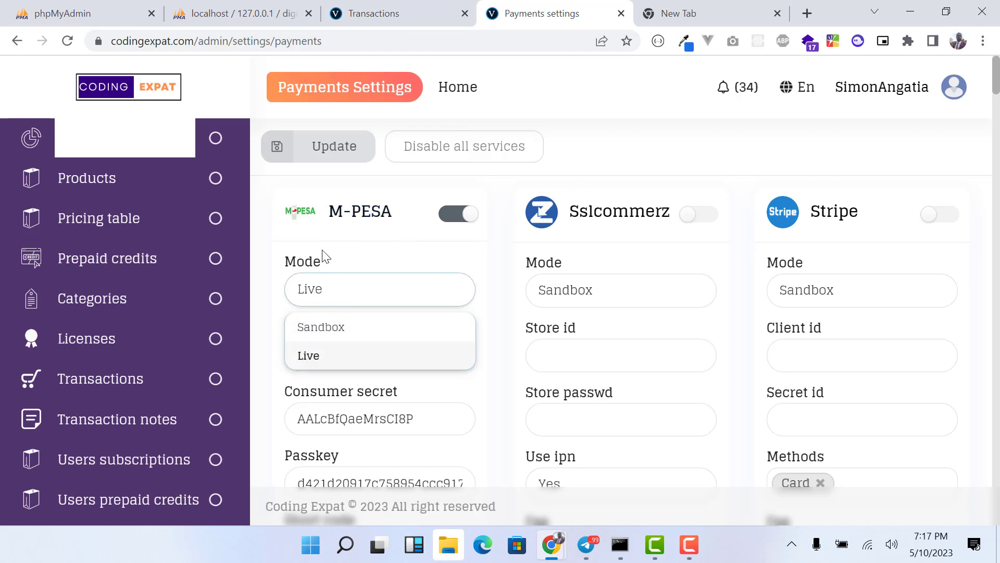
left_click(455, 214)
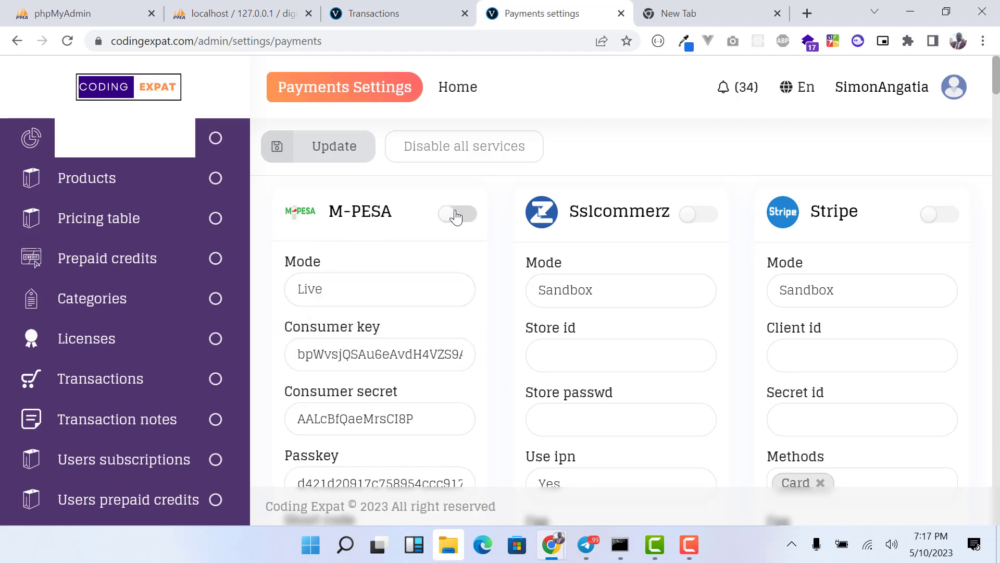
left_click(456, 216)
left_click(456, 215)
left_click(456, 216)
left_click(319, 290)
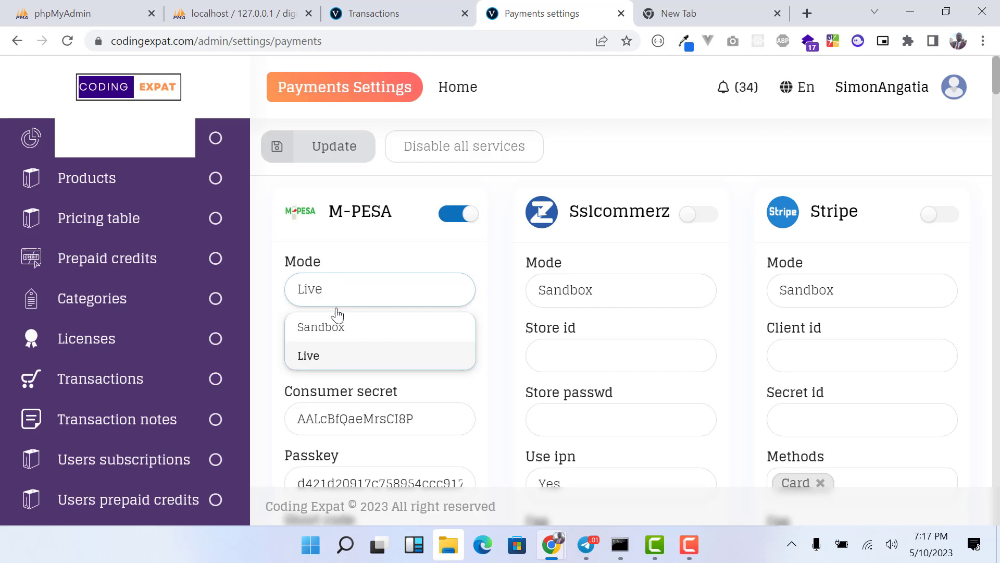
left_click(337, 327)
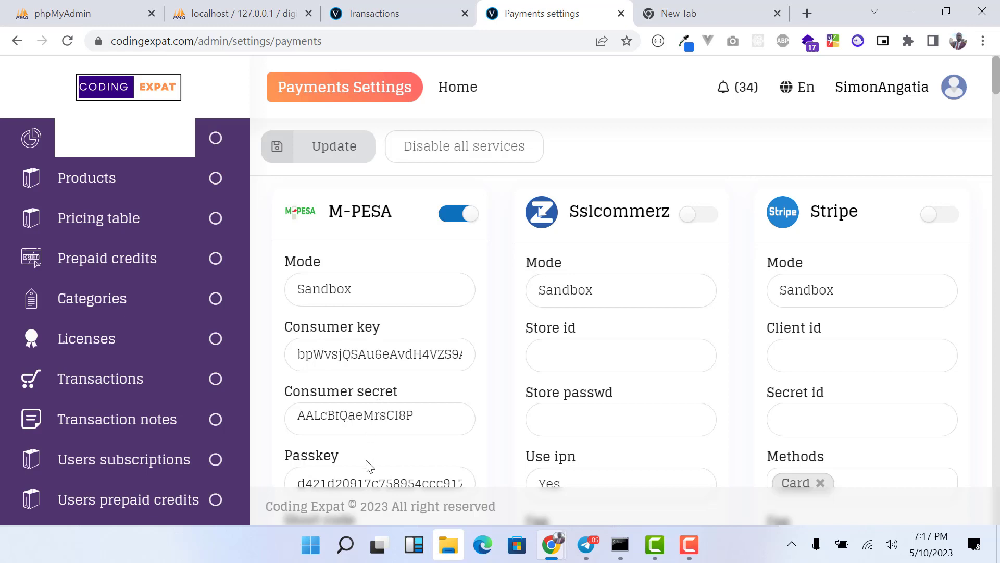
Step: Check the M-PESA short code and confirm the shortcode type stays Till
scroll(367, 463, "down", 2)
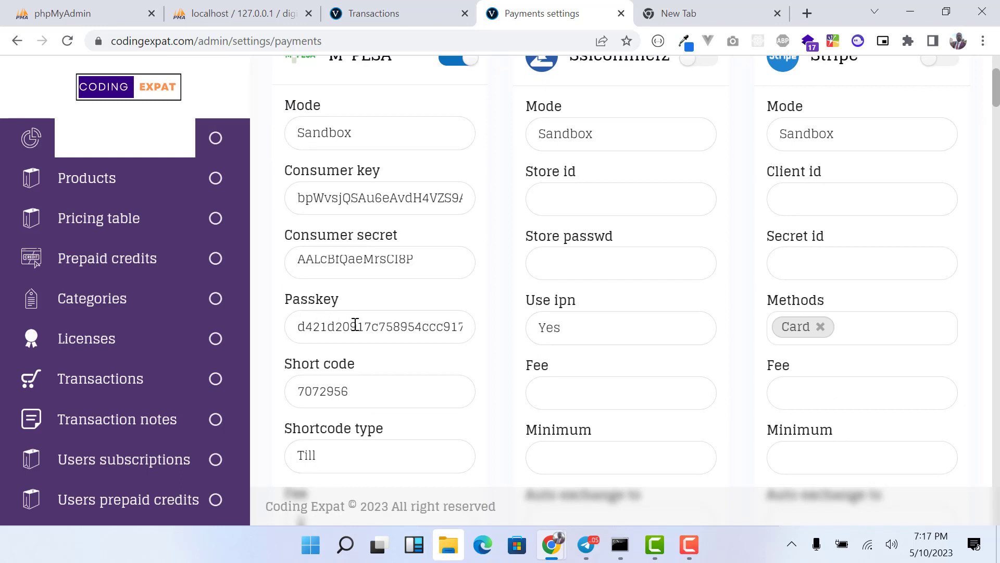
left_click_drag(353, 392, 296, 391)
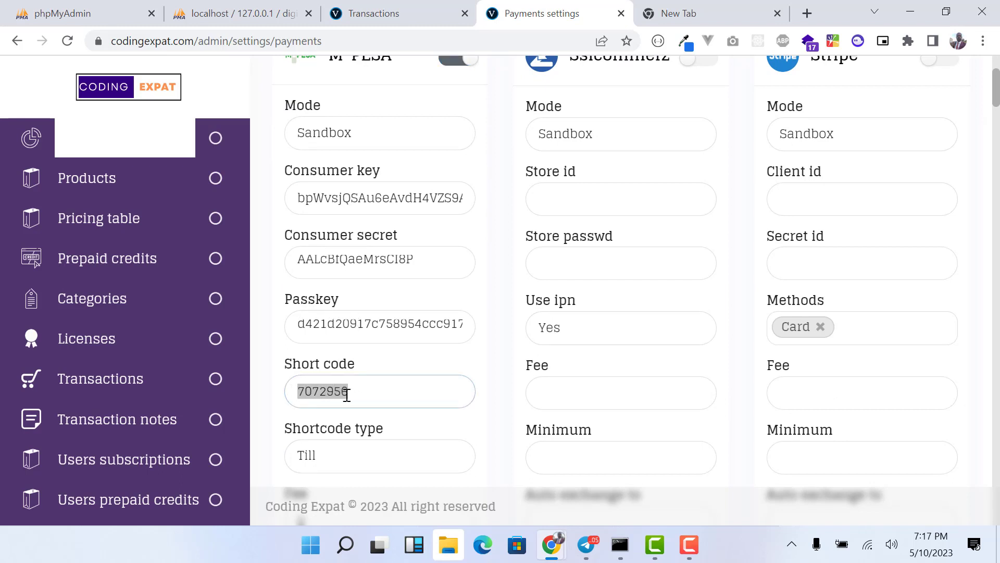
left_click(358, 396)
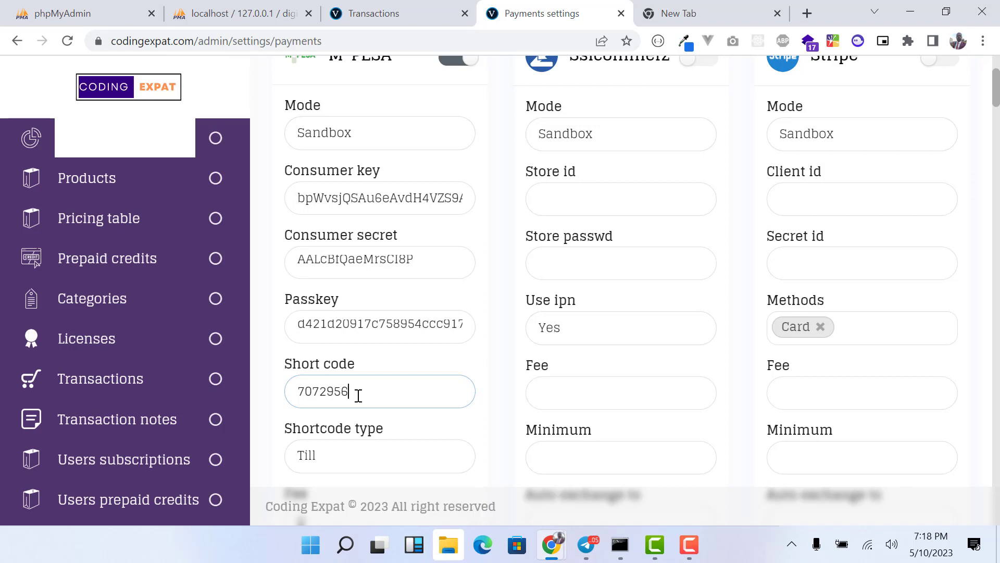
scroll(346, 391, "down", 1)
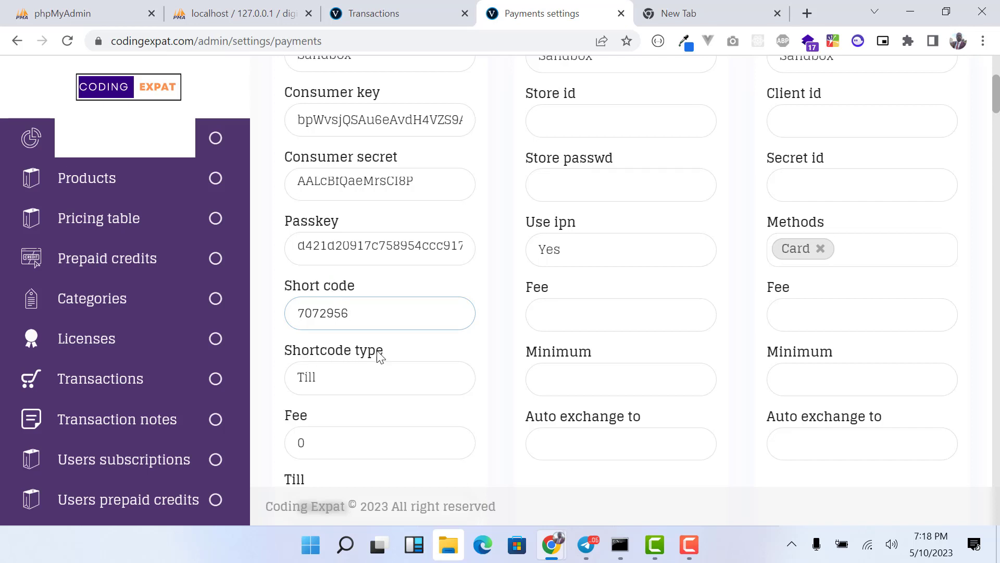
left_click(339, 382)
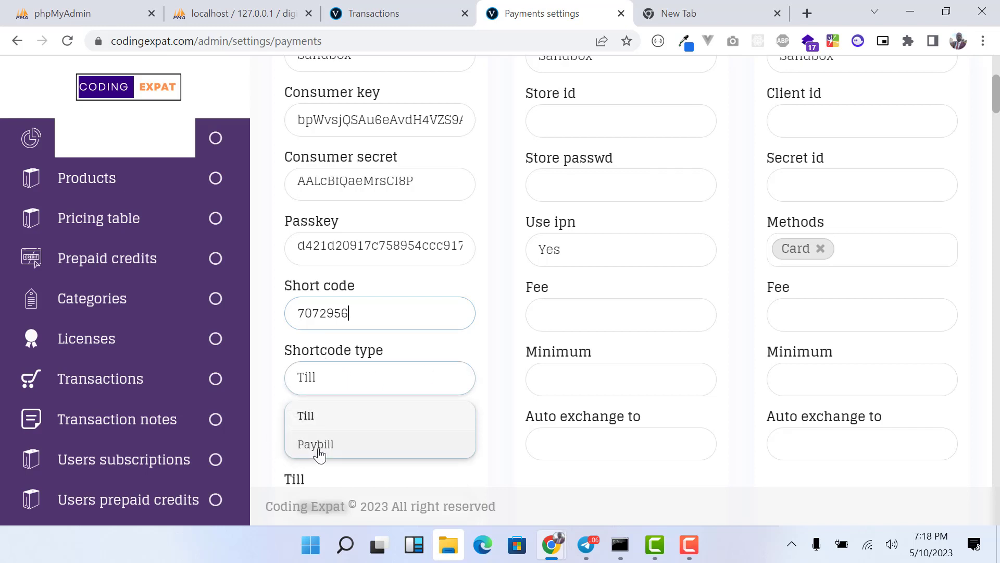
left_click(349, 384)
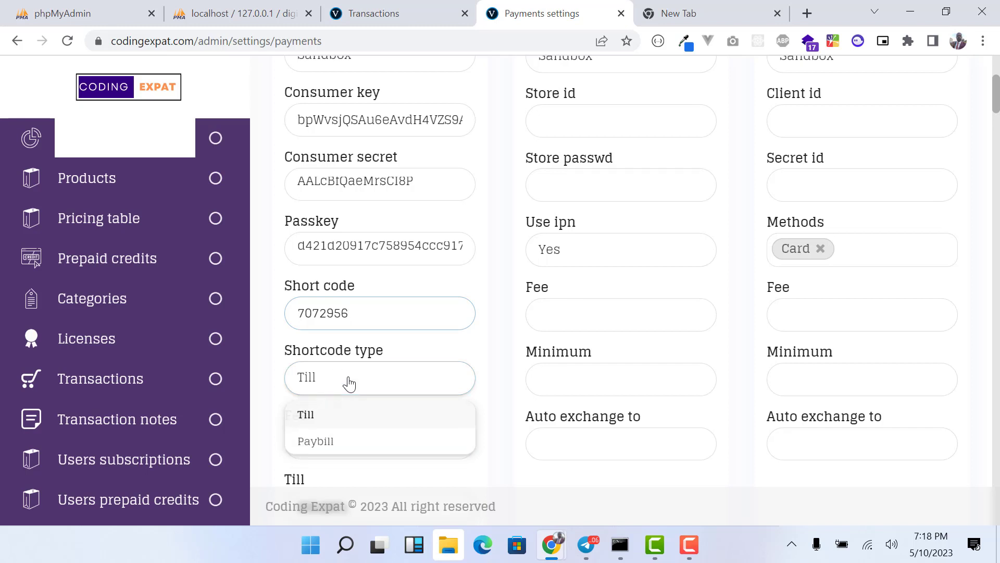
Step: Review the M-PESA fee of 0 and the filled-in till number
scroll(402, 367, "down", 1)
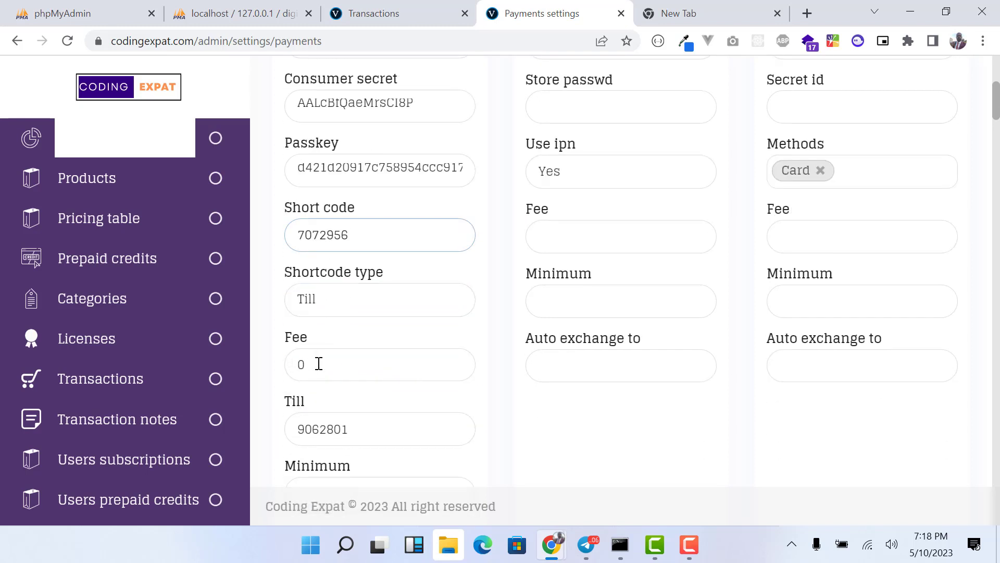
left_click(319, 364)
left_click_drag(320, 363, 297, 363)
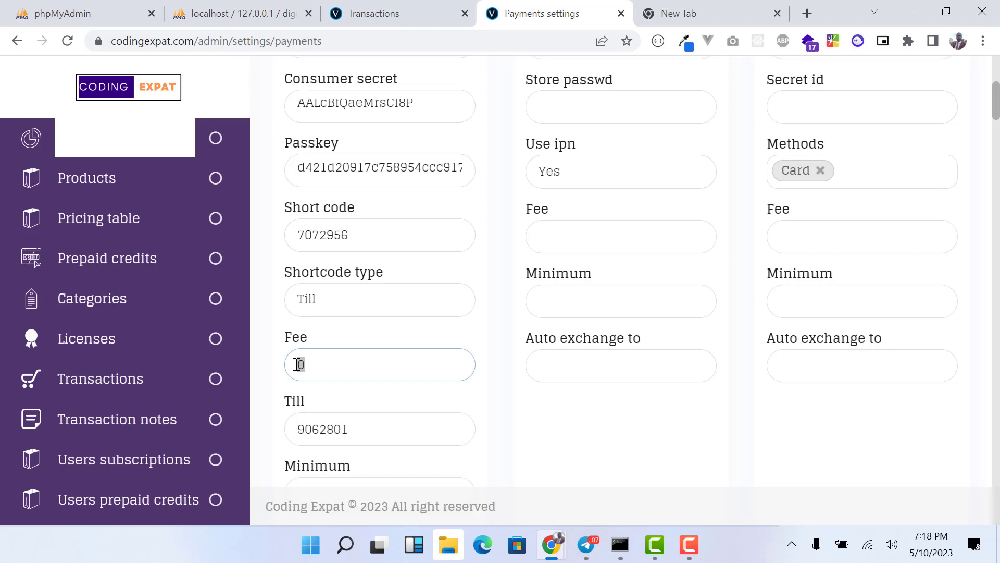
left_click(308, 361)
scroll(361, 357, "down", 1)
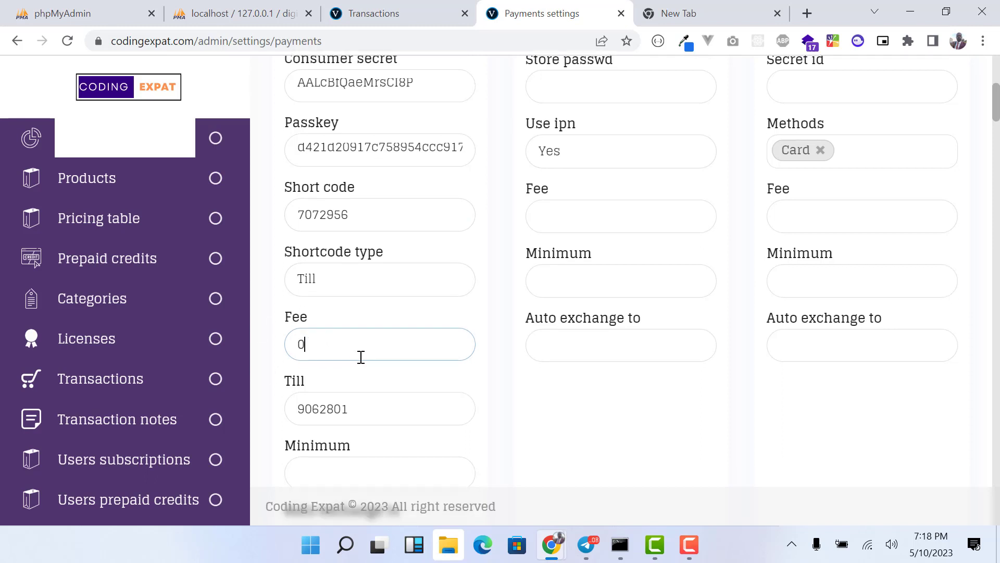
scroll(361, 357, "down", 1)
left_click_drag(368, 352, 286, 334)
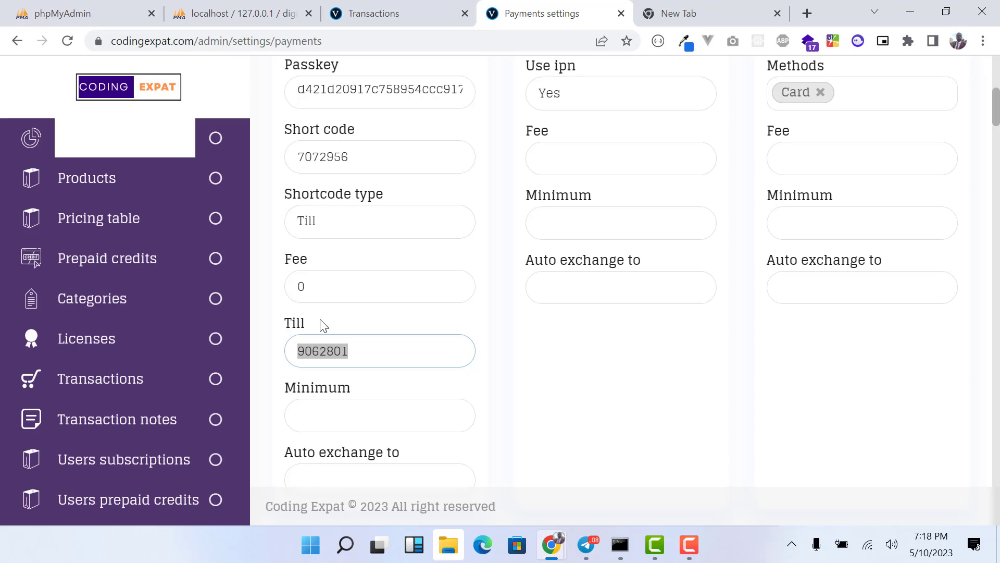
scroll(323, 325, "up", 1)
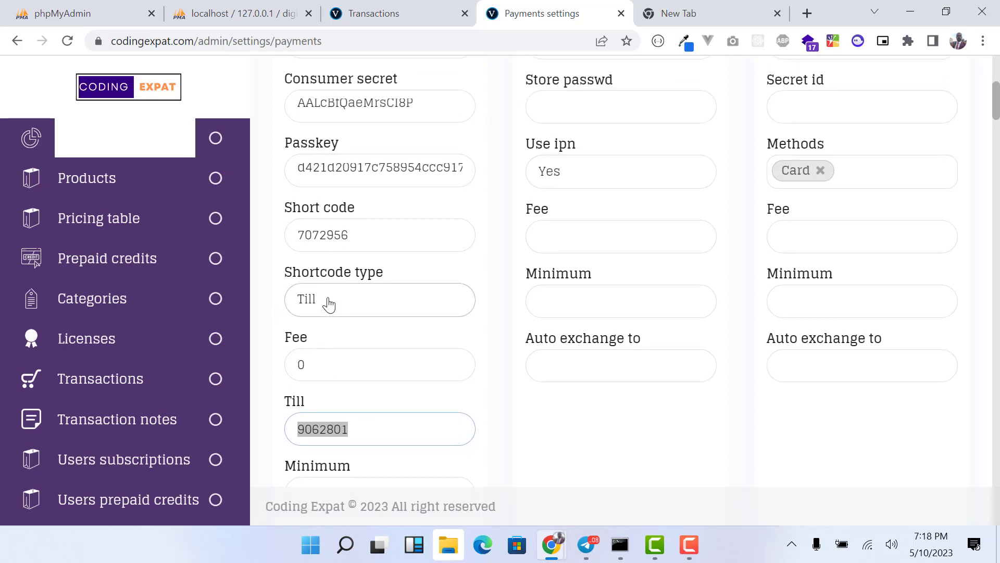
scroll(357, 368, "down", 1)
left_click(329, 349)
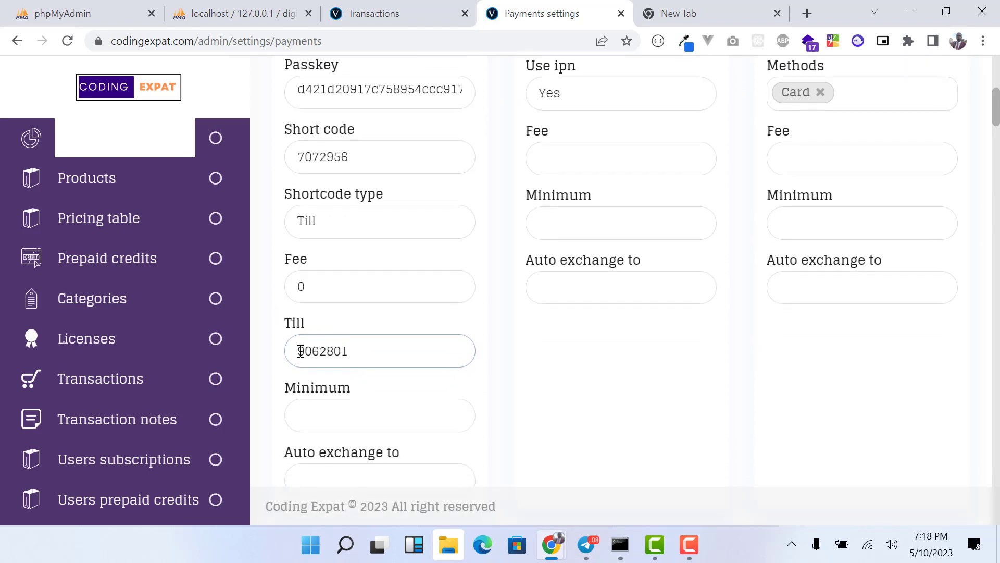
Step: Return to the top of the M-PESA card and open its Mode choices
scroll(368, 323, "up", 1)
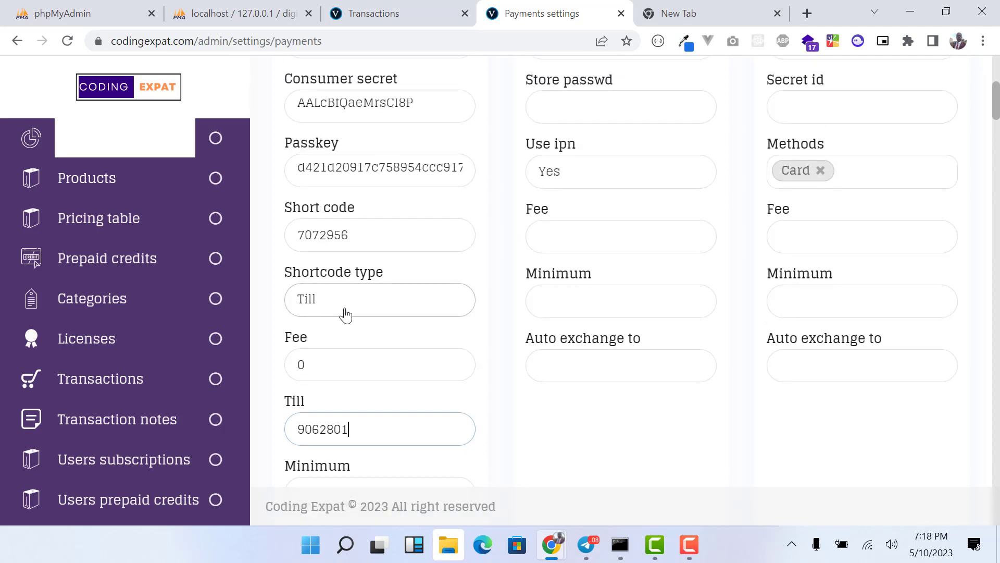
scroll(345, 315, "down", 1)
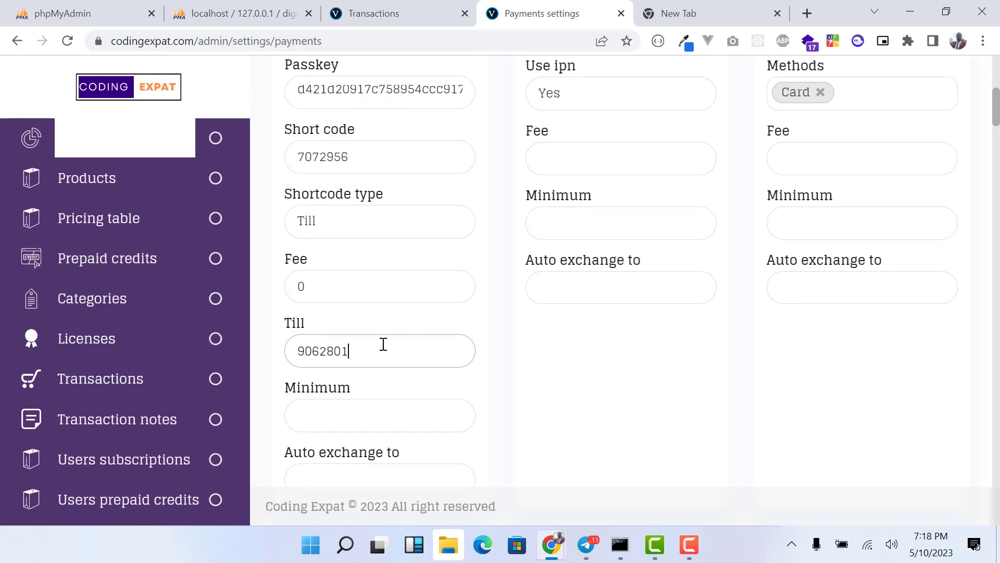
scroll(371, 294, "up", 4)
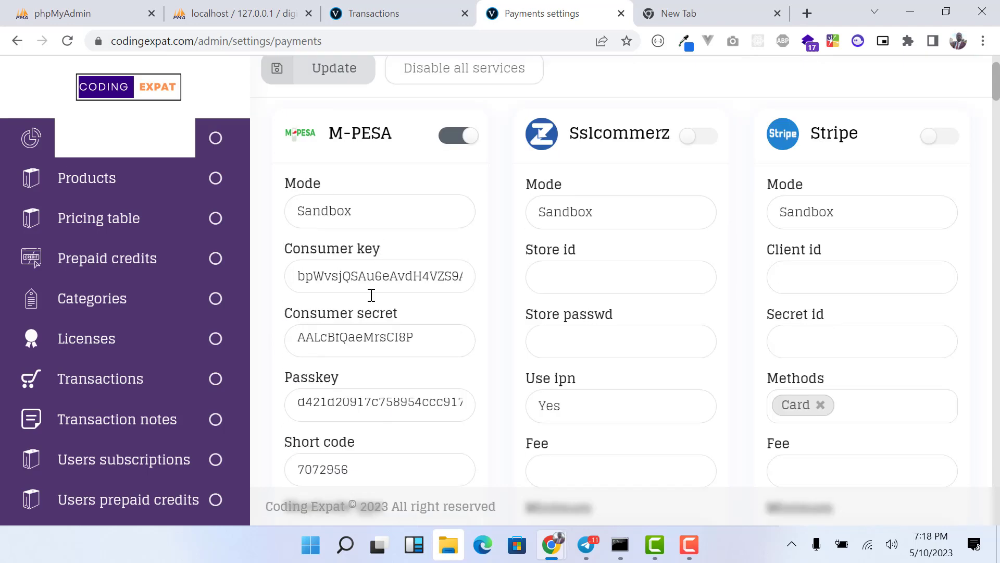
scroll(372, 295, "up", 1)
left_click(366, 297)
Step: Set M-PESA mode back to Live and save the payment settings
left_click(306, 356)
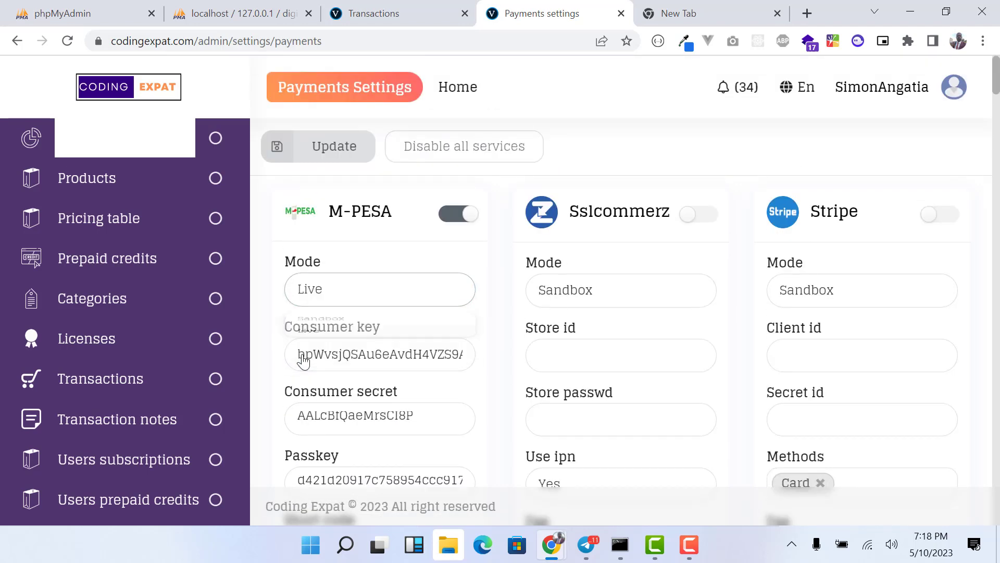
left_click(335, 147)
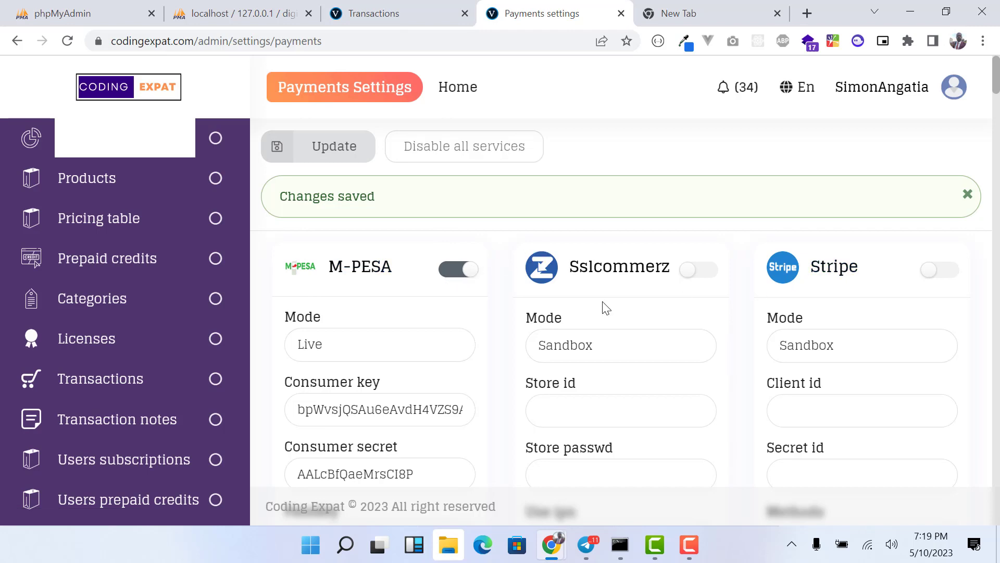
scroll(603, 303, "down", 20)
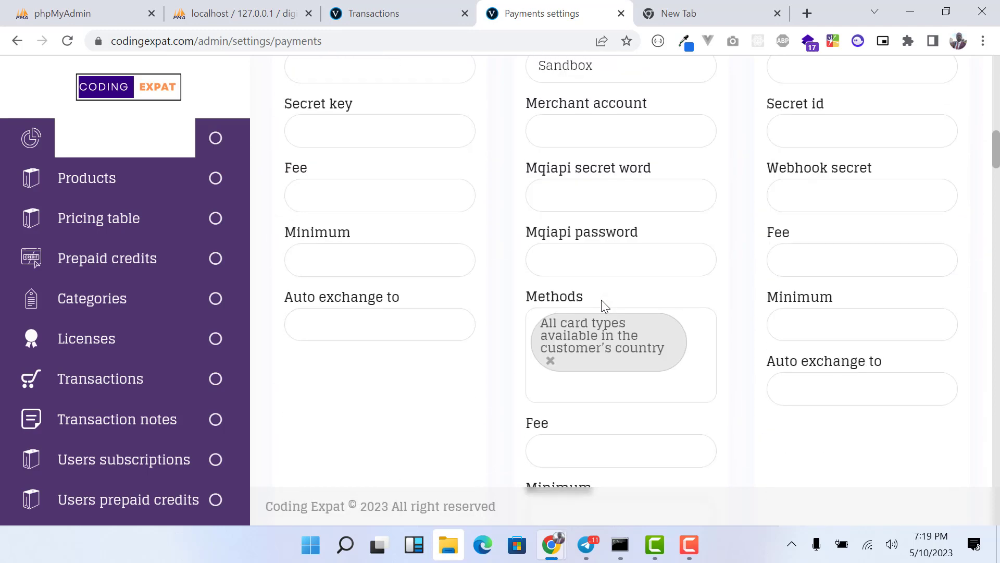
scroll(602, 300, "down", 10)
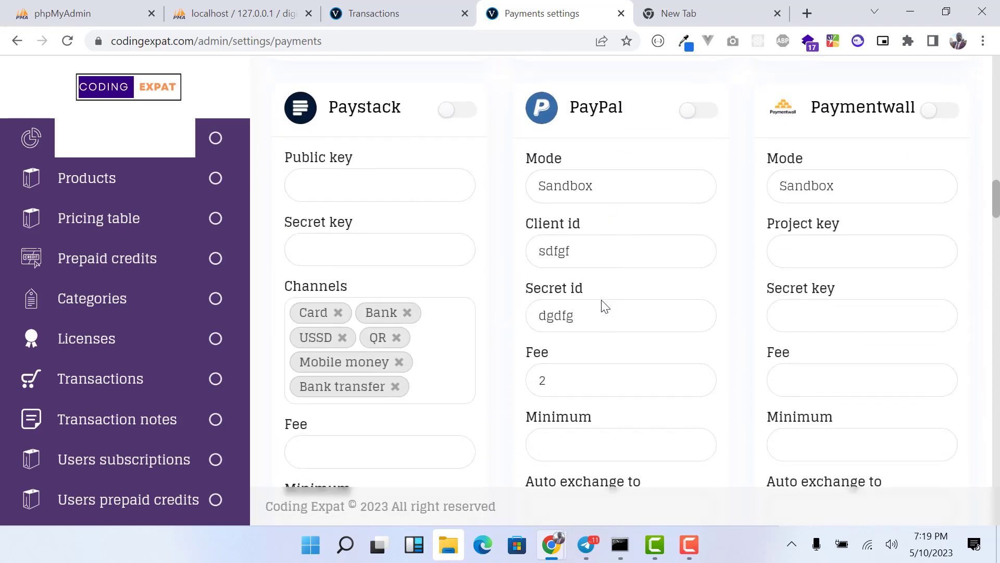
scroll(602, 300, "down", 1)
scroll(601, 299, "up", 3)
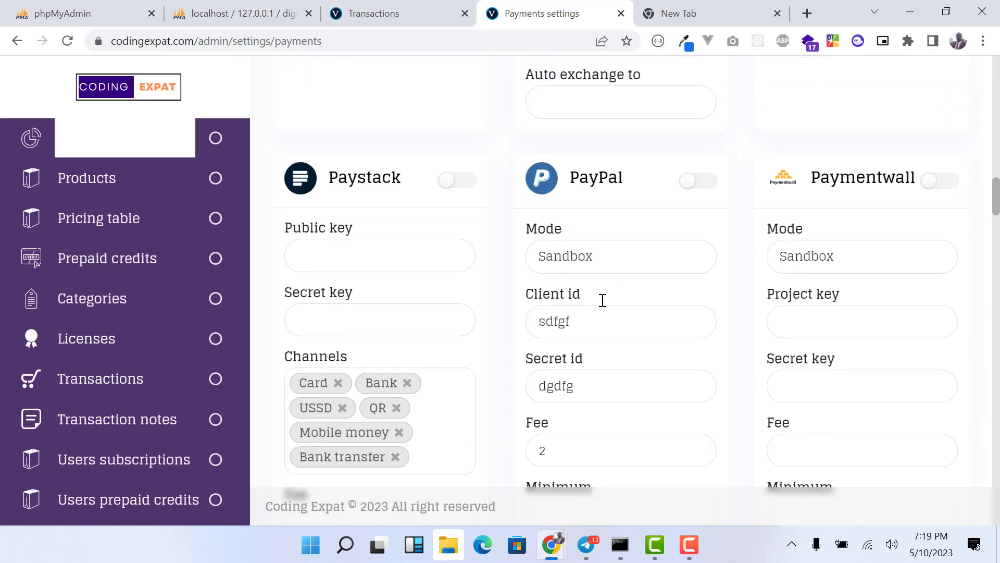
Step: Enable the PayPal gateway and save the payment settings again
left_click(693, 196)
scroll(594, 236, "down", 6)
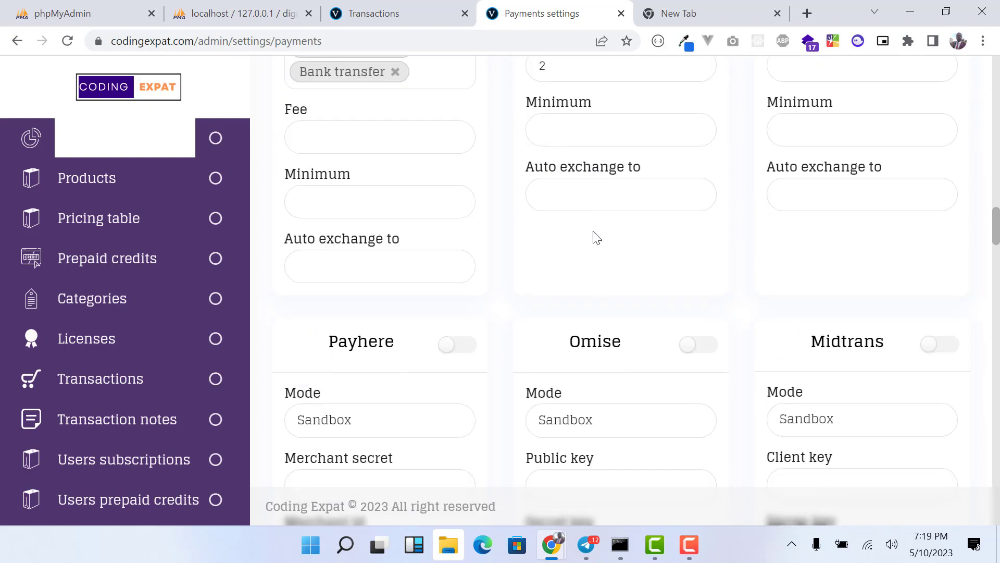
scroll(618, 346, "up", 6)
scroll(632, 183, "down", 8)
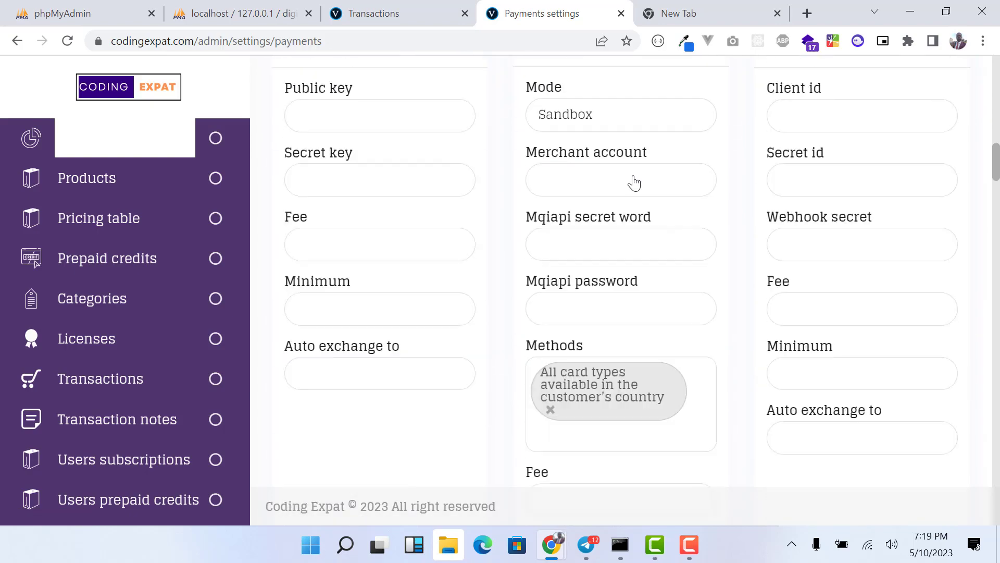
scroll(351, 203, "up", 10)
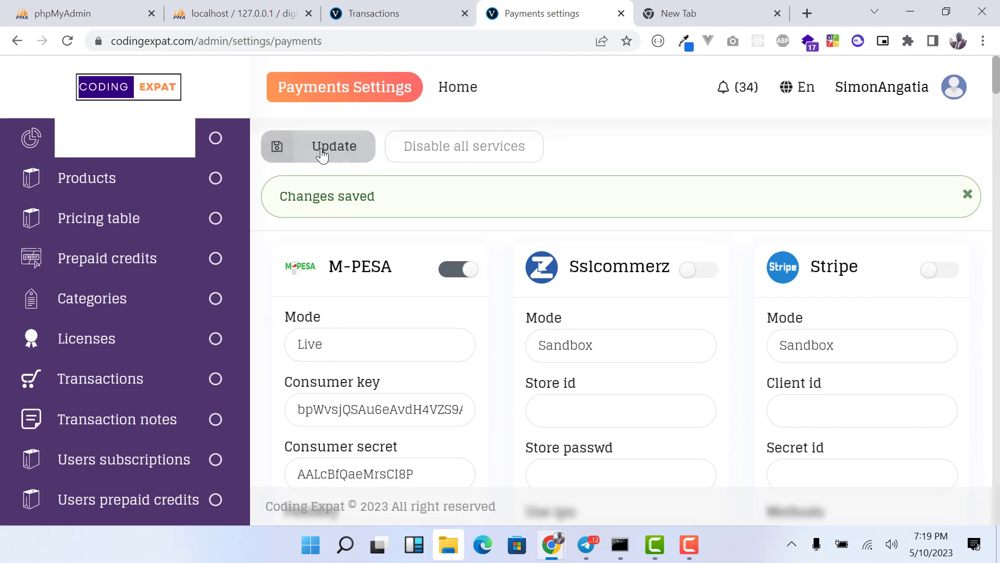
left_click(321, 151)
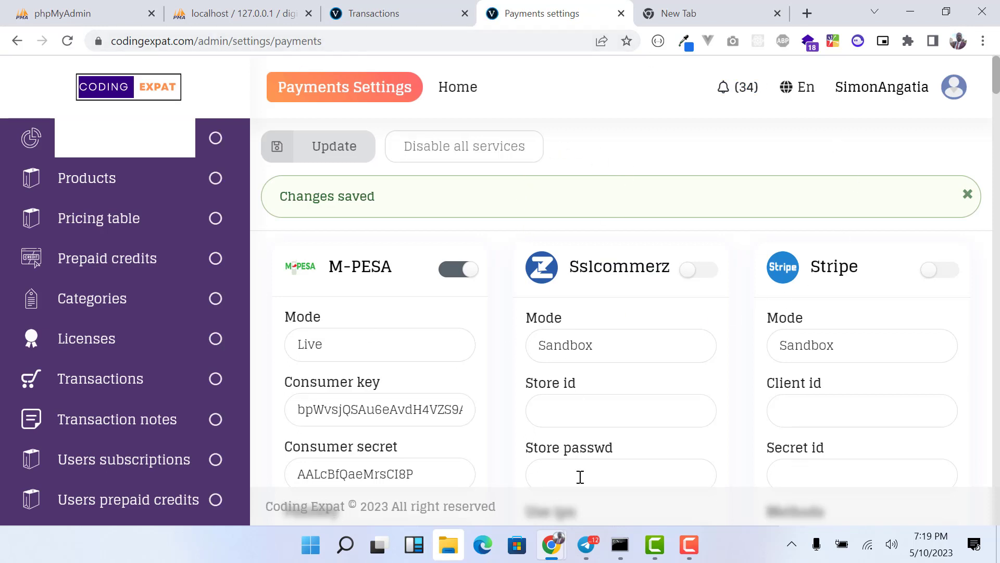
mouse_move(552, 546)
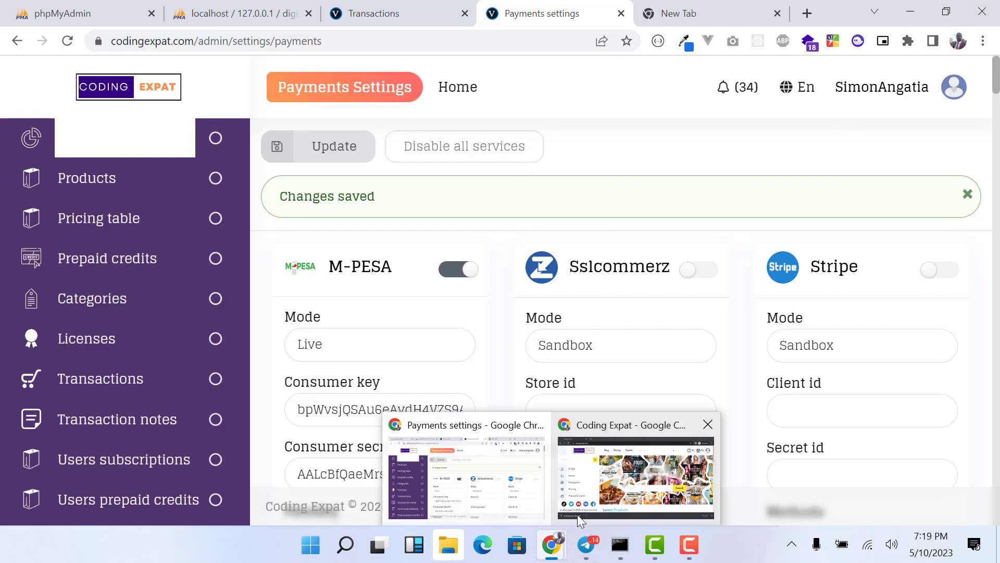
Step: Switch to the Coding Expat storefront and scroll through the Latest Products list
left_click(679, 482)
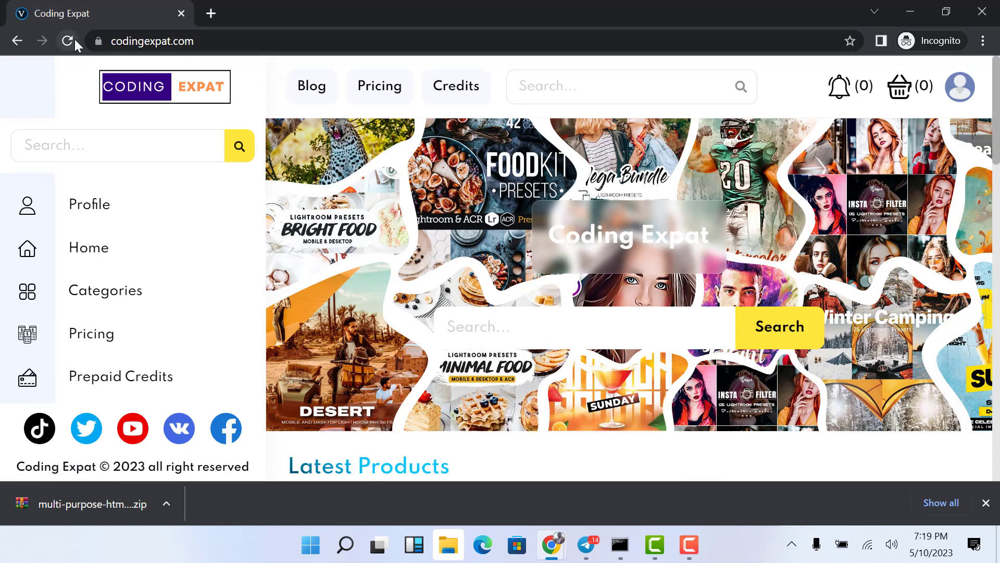
scroll(614, 195, "down", 3)
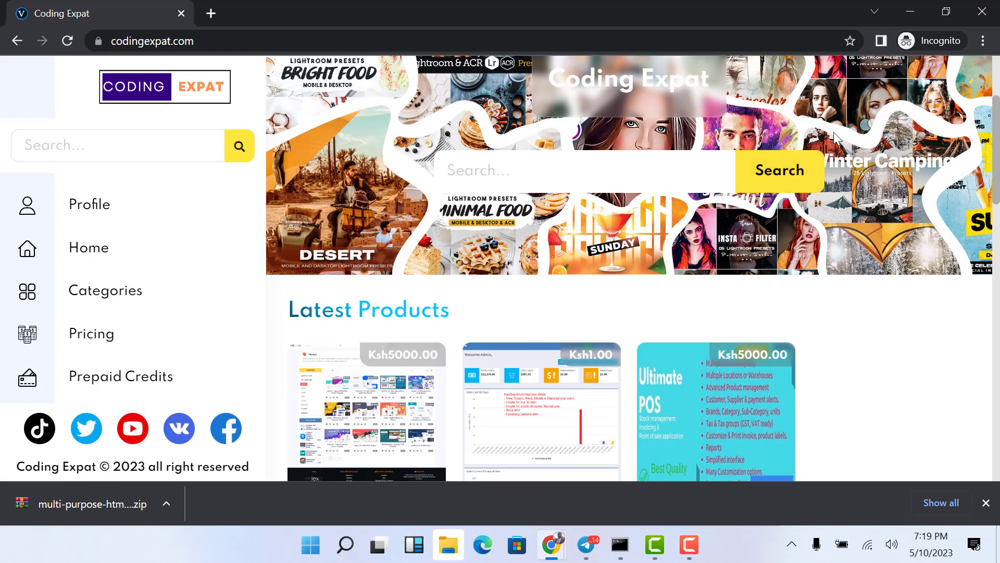
scroll(933, 119, "up", 3)
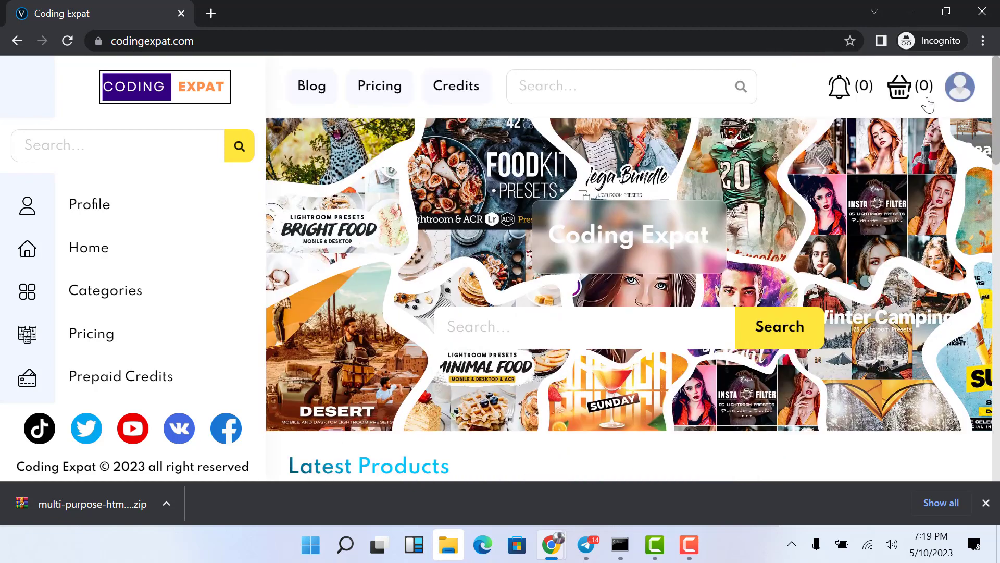
scroll(672, 177, "down", 6)
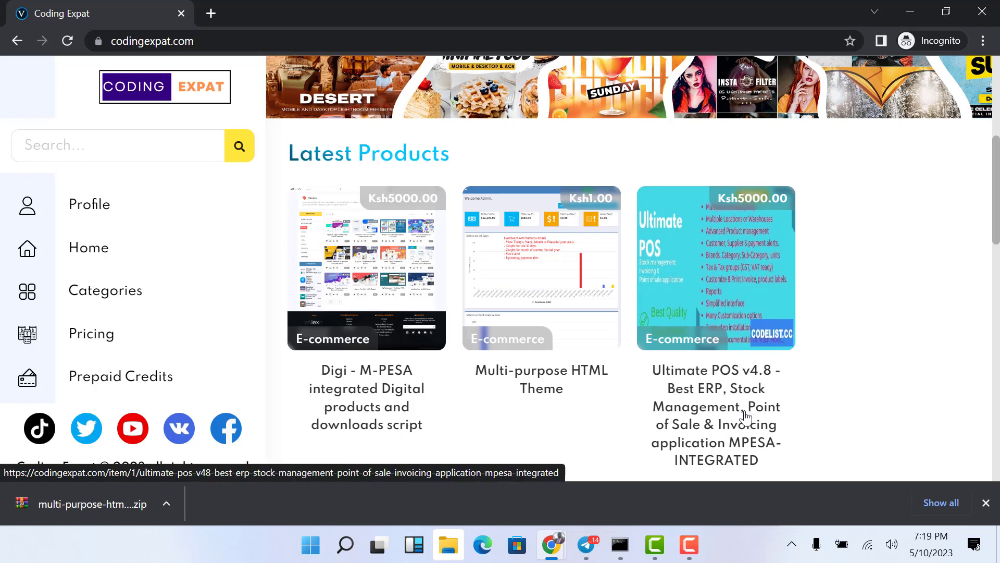
scroll(566, 341, "up", 2)
scroll(566, 341, "down", 2)
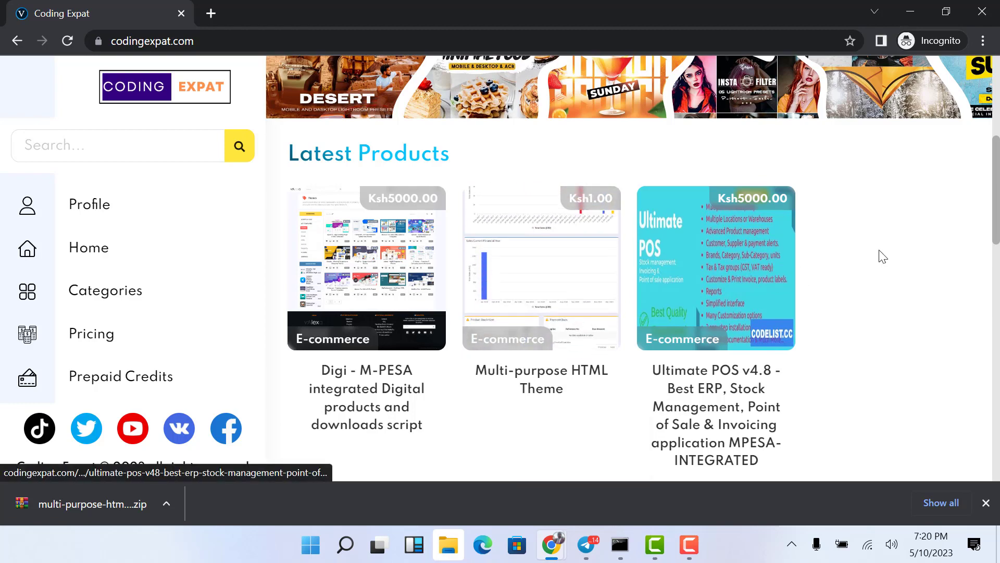
scroll(880, 255, "up", 5)
Step: Go to checkout for the cart item and review the order total and summary lines
mouse_move(900, 89)
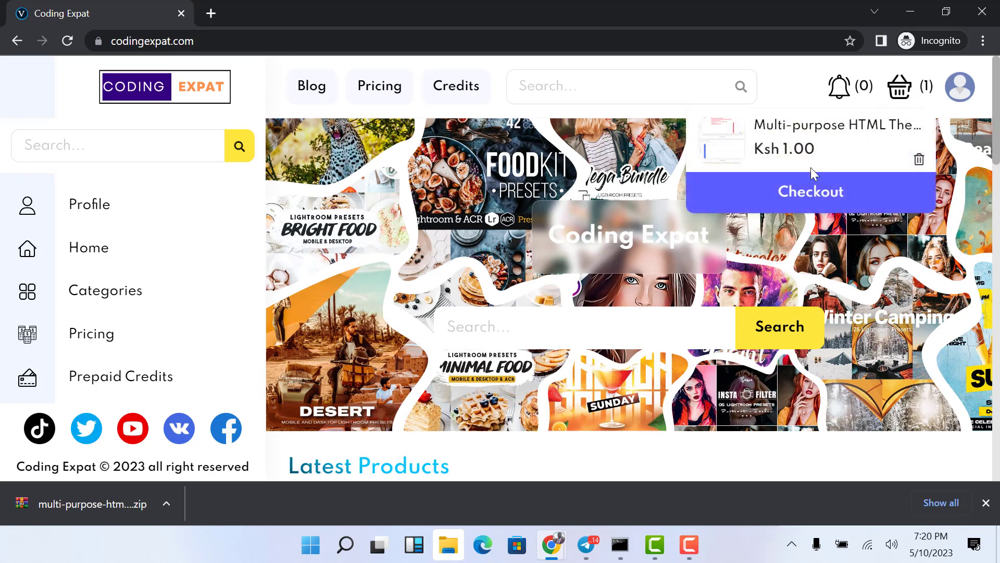
left_click(762, 207)
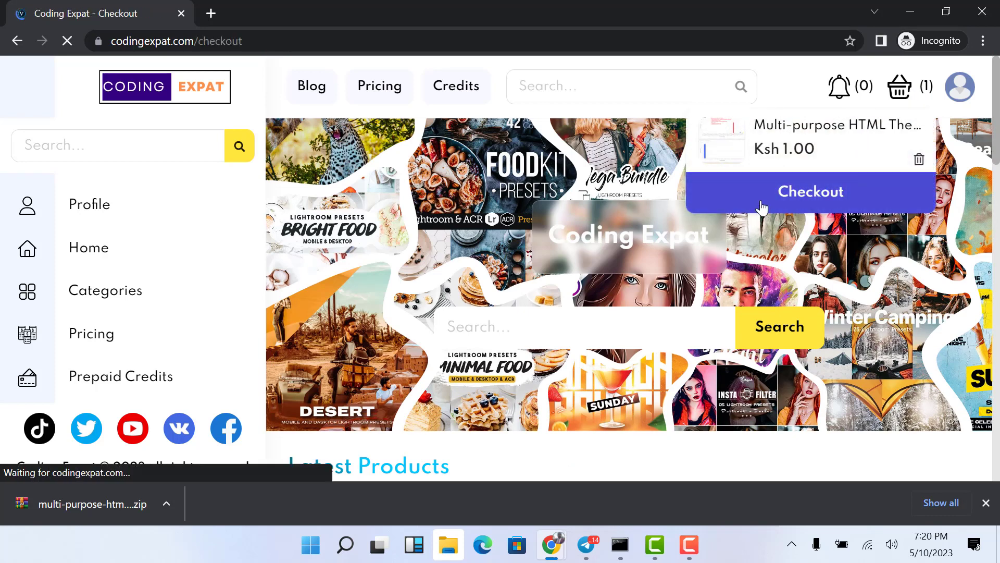
scroll(585, 254, "down", 2)
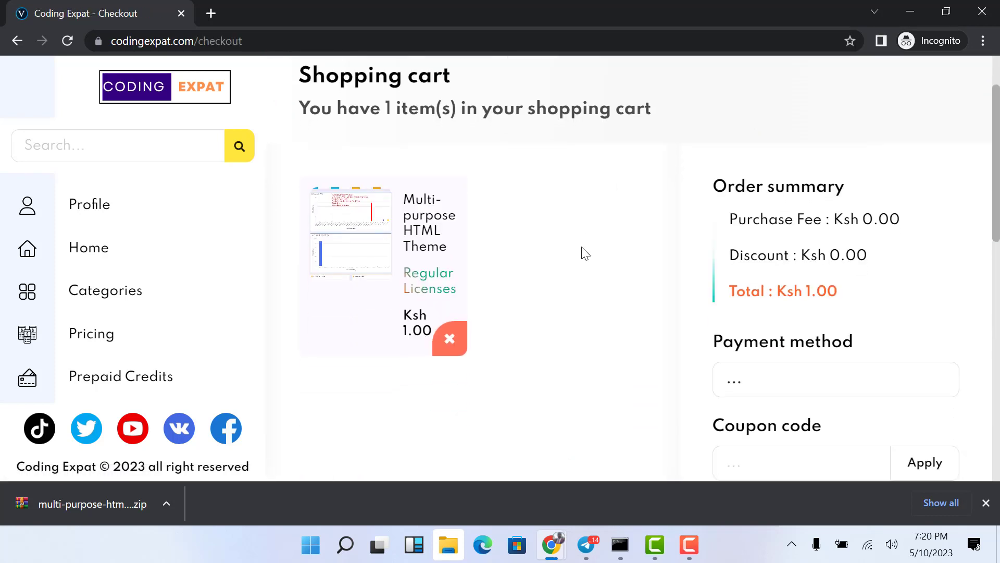
scroll(599, 267, "down", 2)
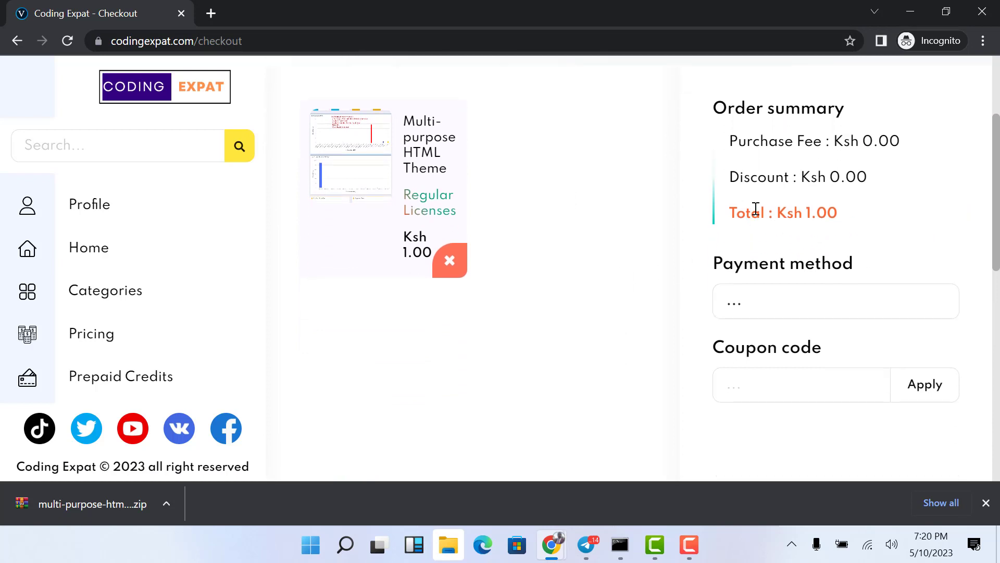
left_click_drag(735, 215, 845, 219)
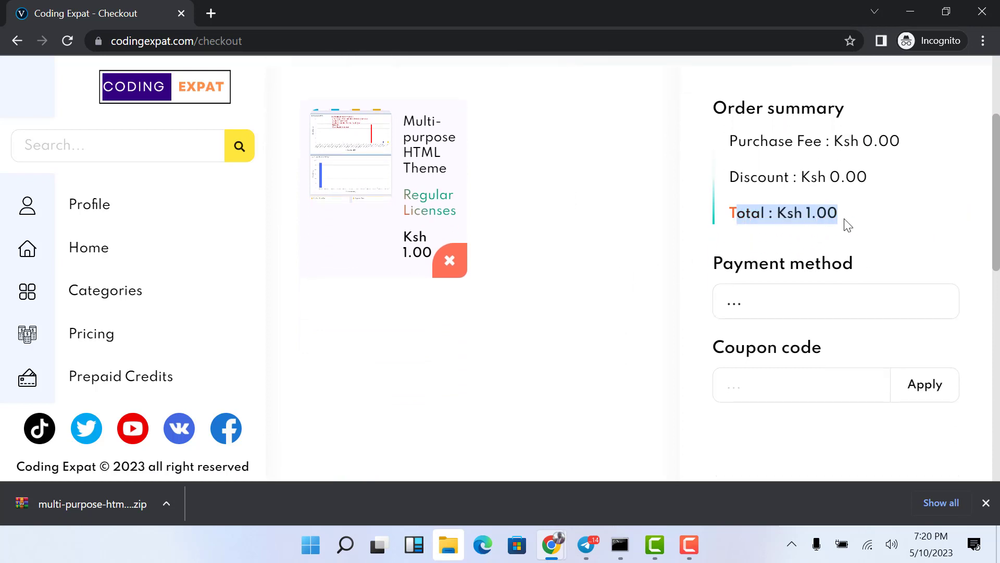
left_click(845, 219)
left_click_drag(714, 266, 866, 273)
left_click(866, 273)
scroll(871, 272, "down", 2)
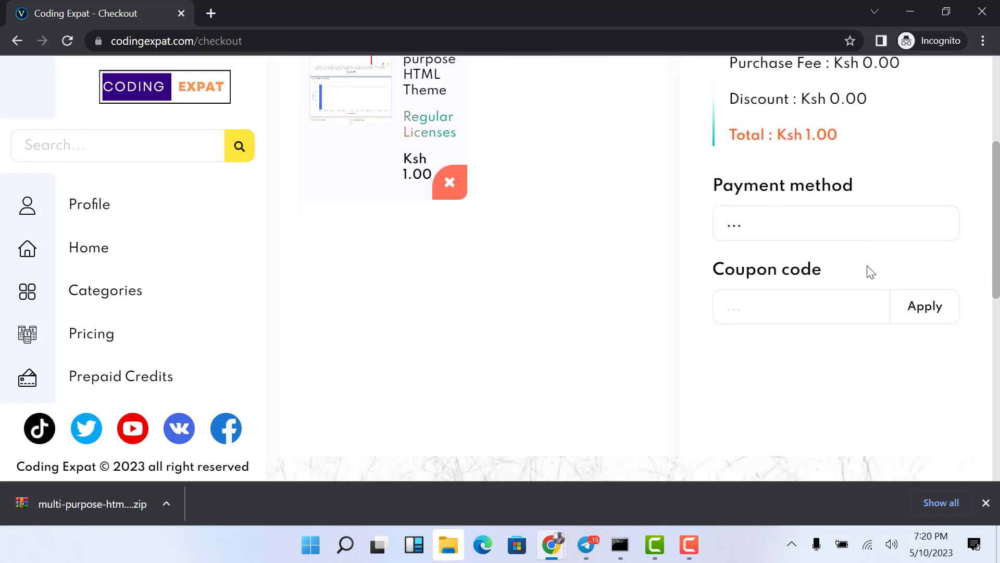
Step: Choose Mpesa as the payment method and start on the Phone Number field
left_click(754, 228)
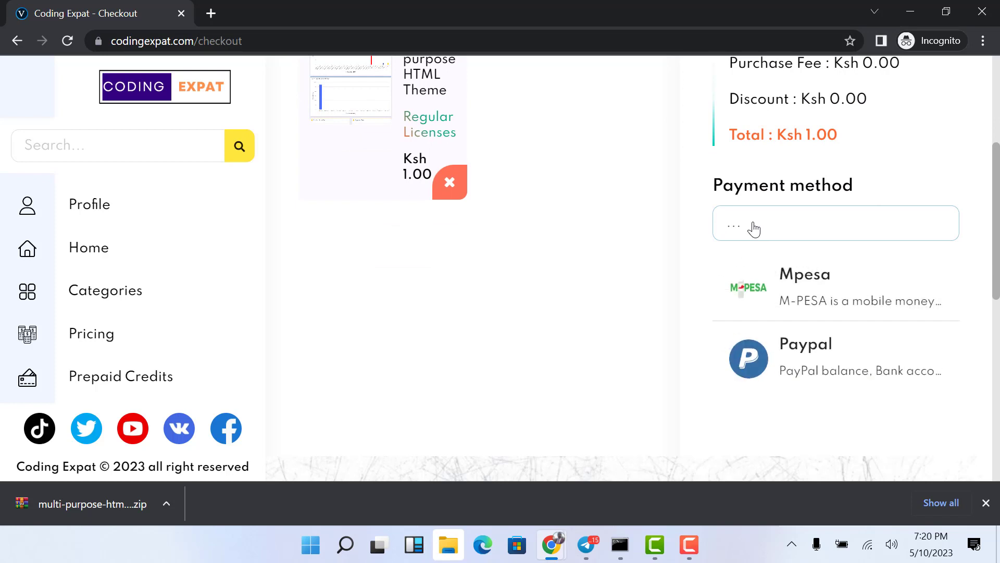
left_click(809, 293)
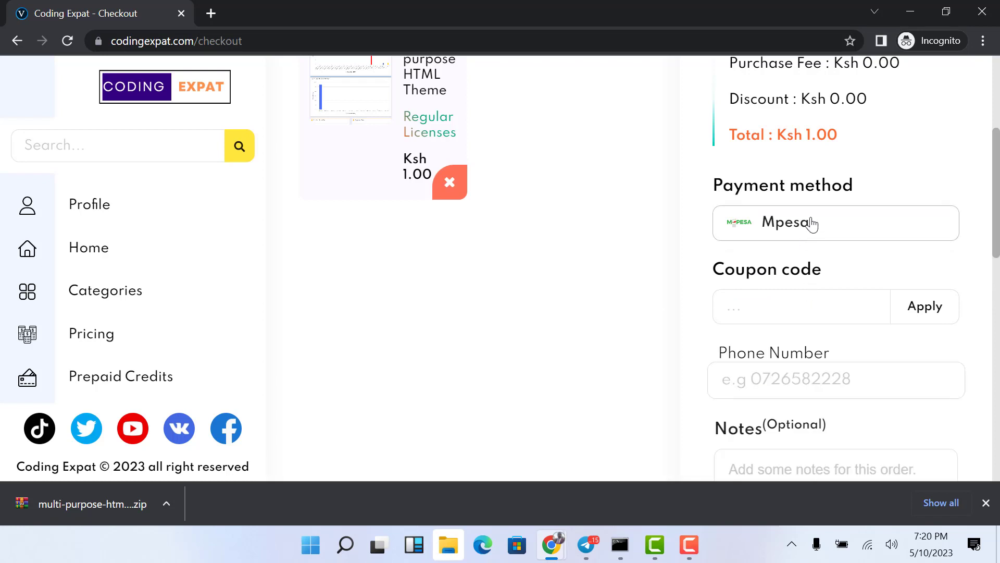
scroll(808, 227, "down", 1)
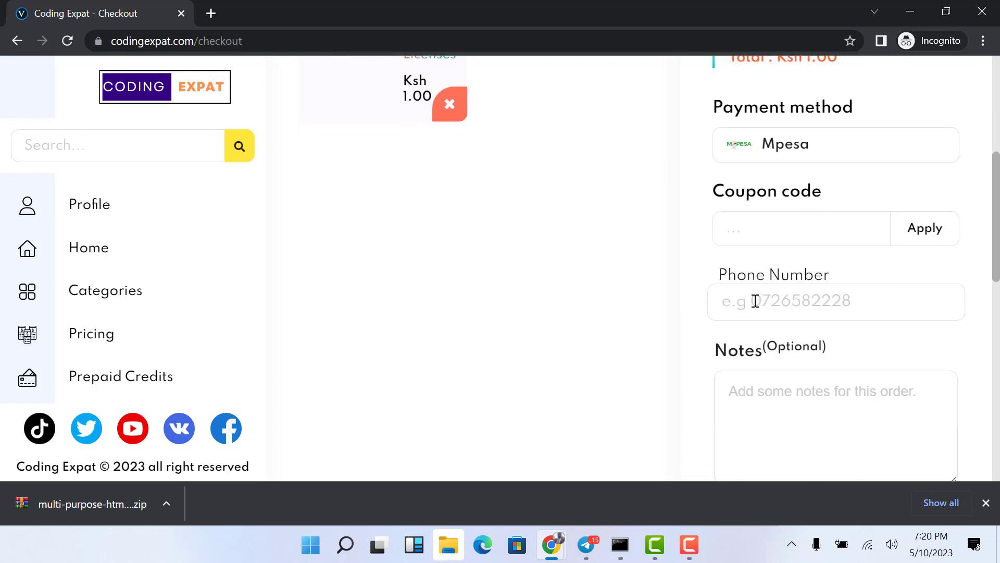
left_click(754, 301)
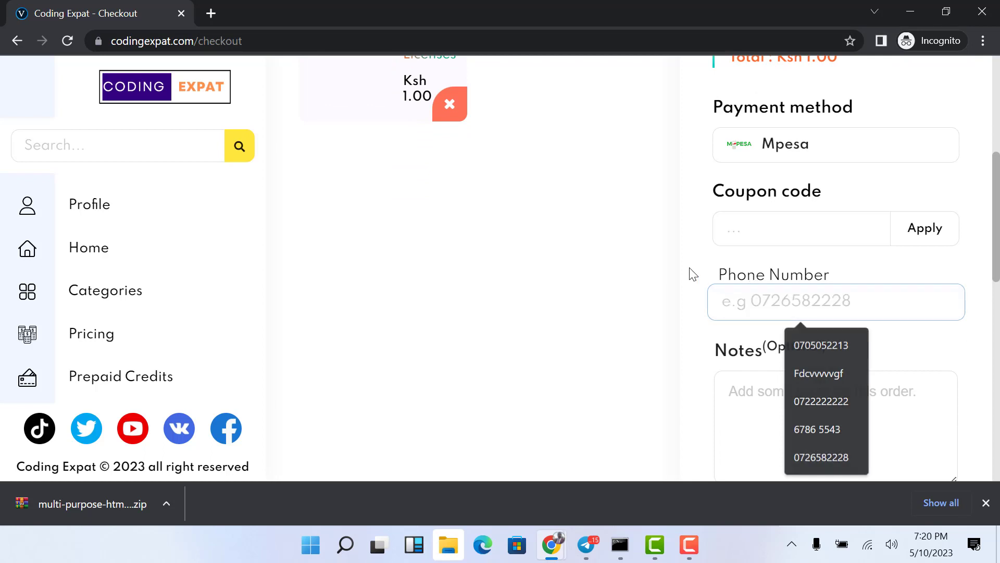
scroll(691, 273, "down", 5)
Step: Submit checkout, dismiss the missing phone number warning, and accept the terms and conditions
left_click(897, 330)
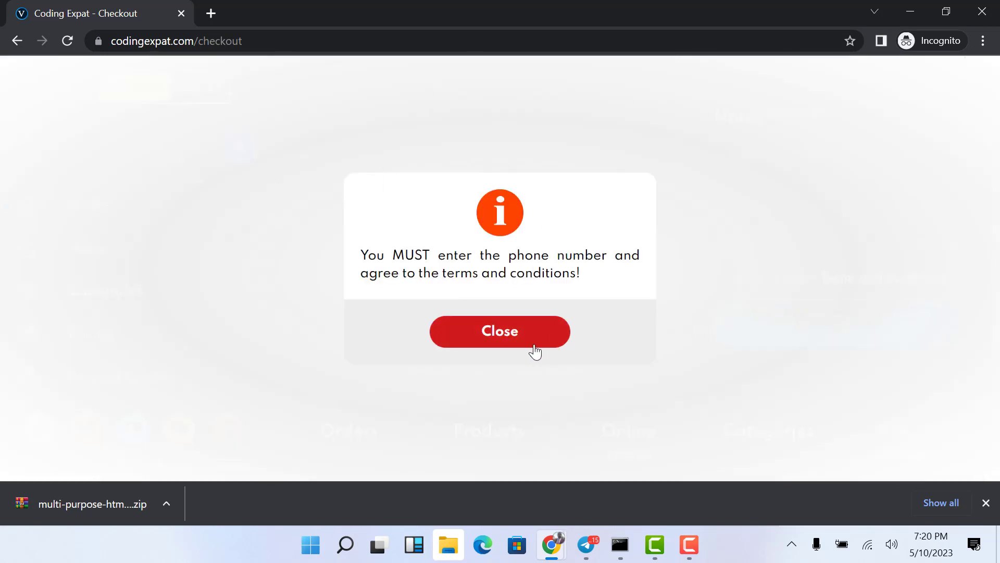
left_click(532, 339)
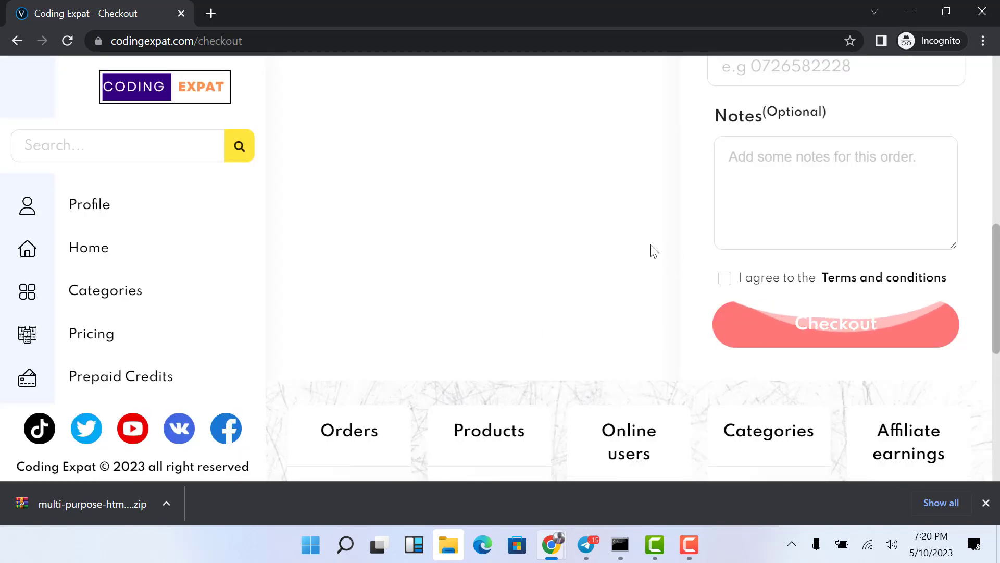
left_click(725, 279)
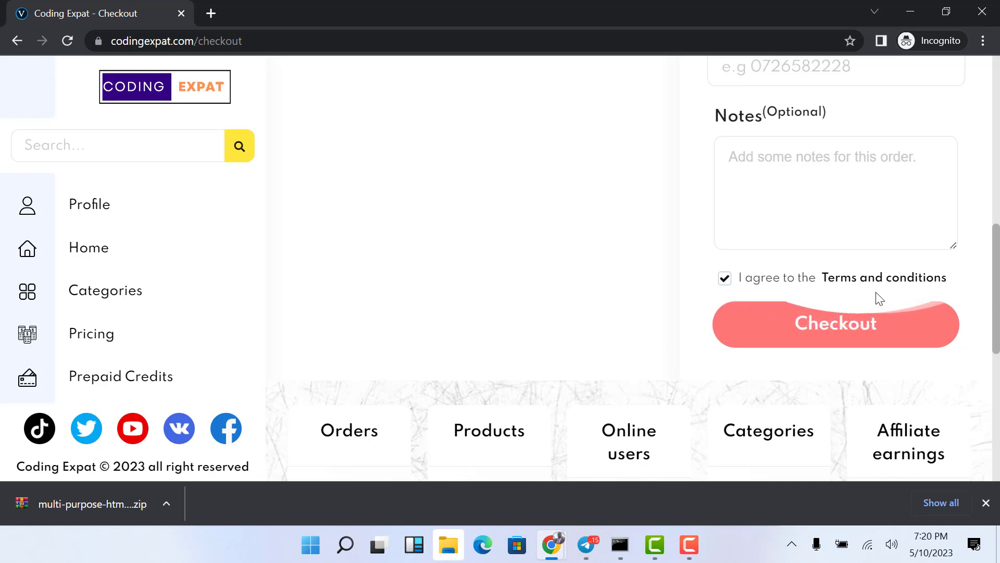
Step: Fill in a saved phone number and place the Mpesa order
scroll(877, 297, "up", 2)
left_click(819, 144)
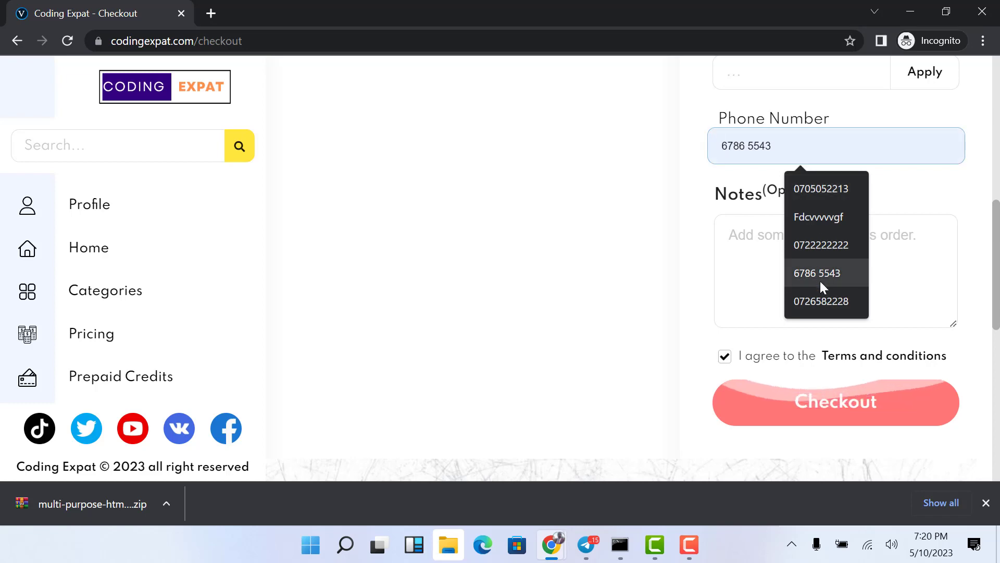
left_click(822, 298)
left_click_drag(838, 145, 715, 144)
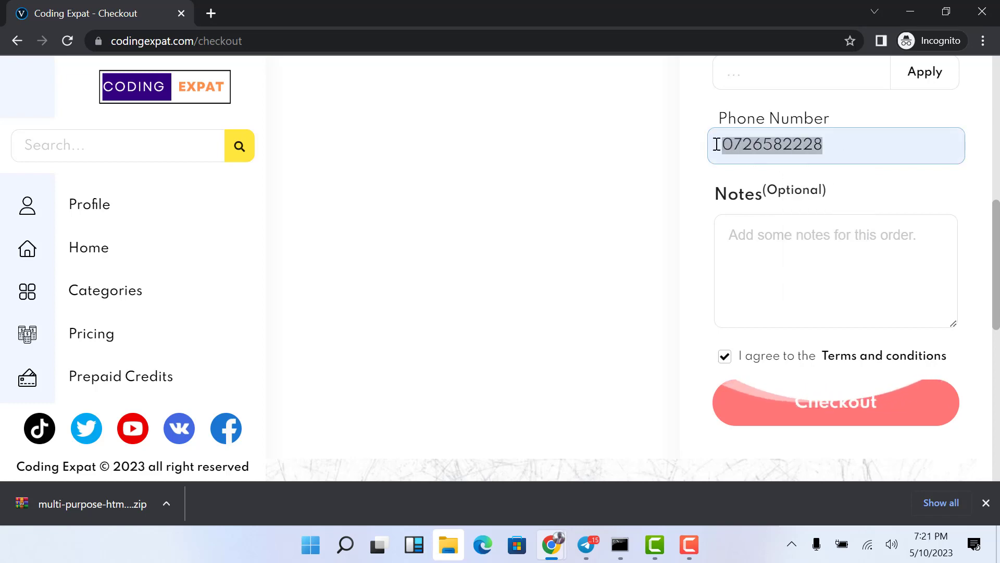
scroll(845, 356, "up", 2)
scroll(845, 353, "down", 9)
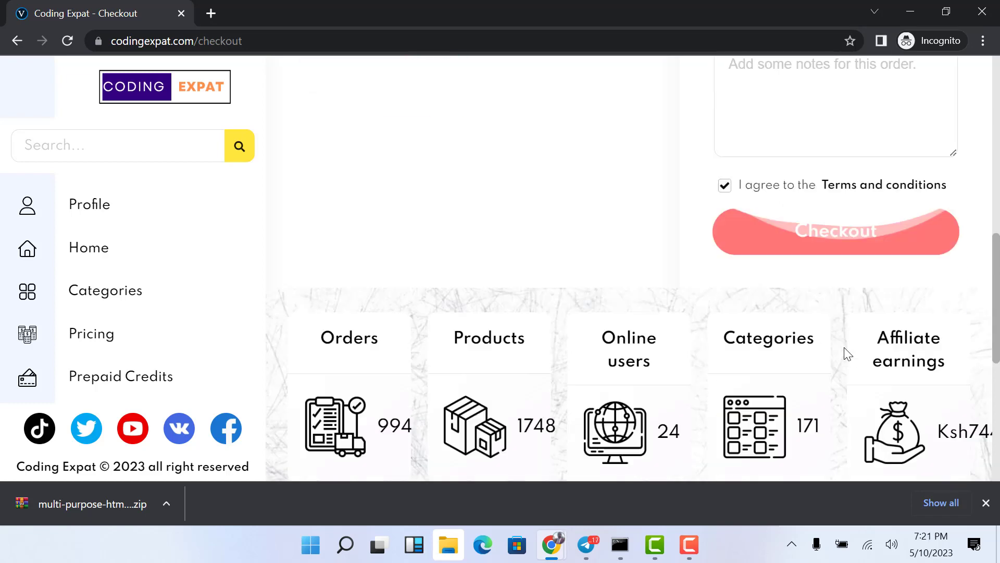
scroll(842, 408, "up", 4)
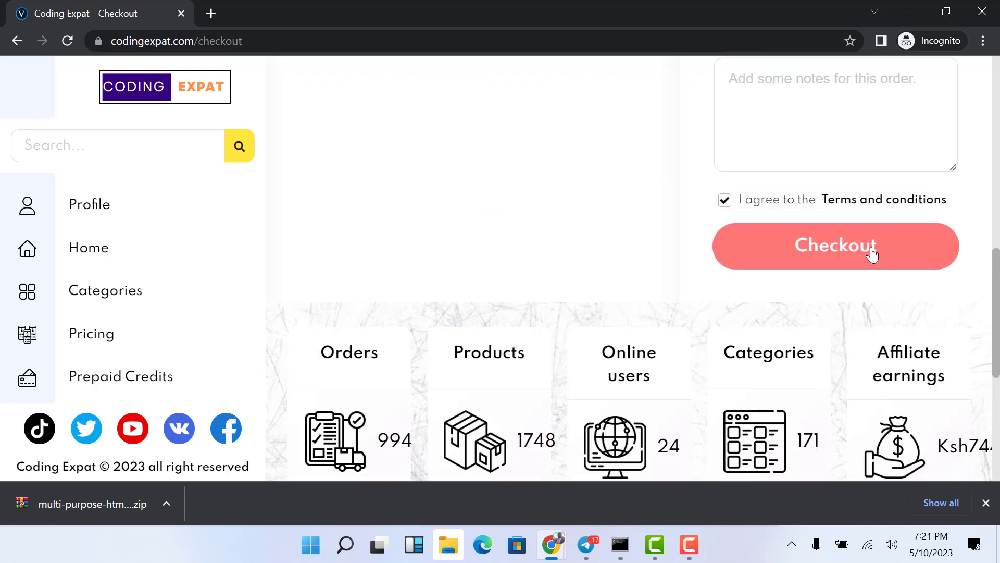
left_click(865, 252)
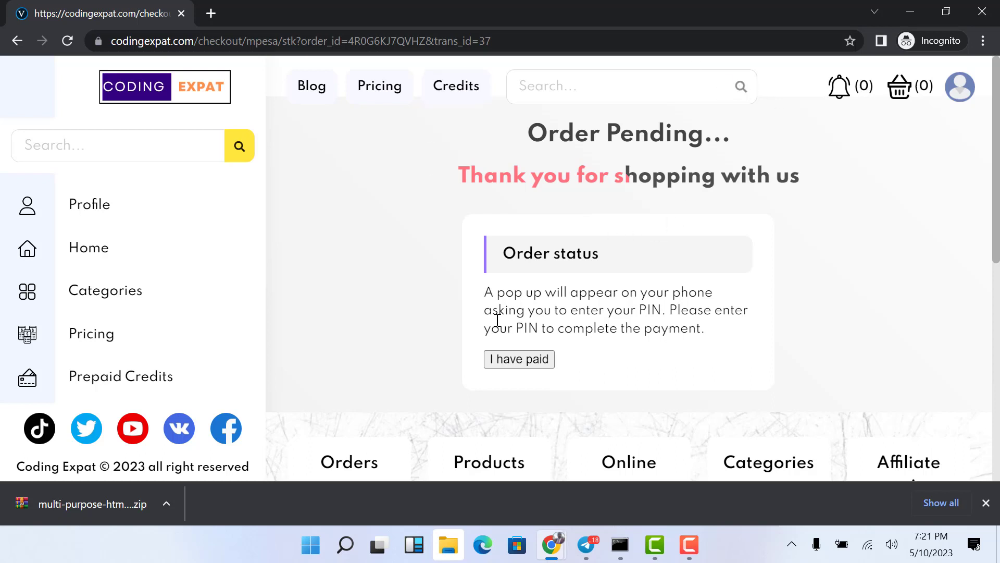
Step: Confirm the pending M-PESA payment with the 'I have paid' button
left_click(520, 360)
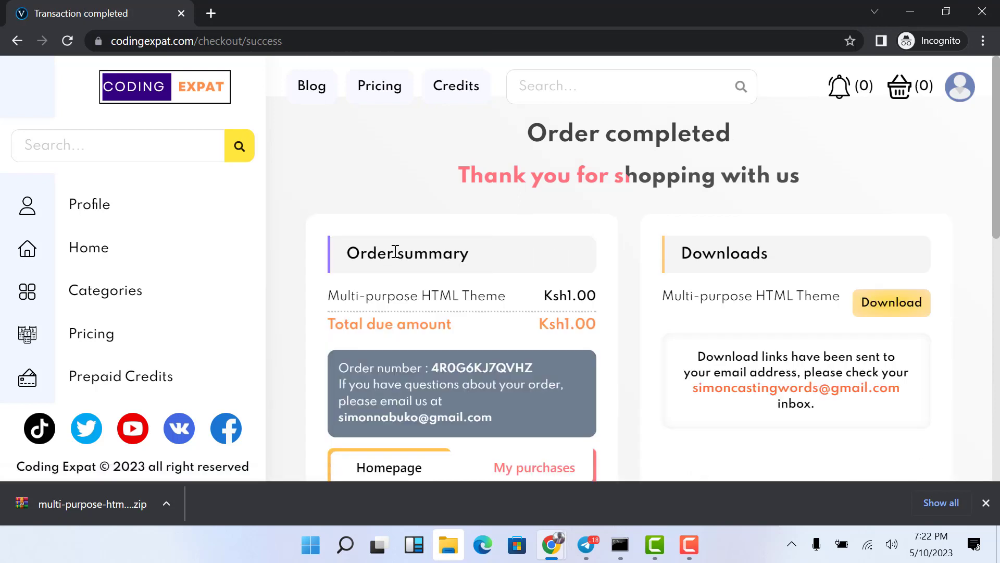
Step: Read the order summary's Multi-purpose HTML Theme line and its Ksh1.00 total
scroll(477, 252, "down", 1)
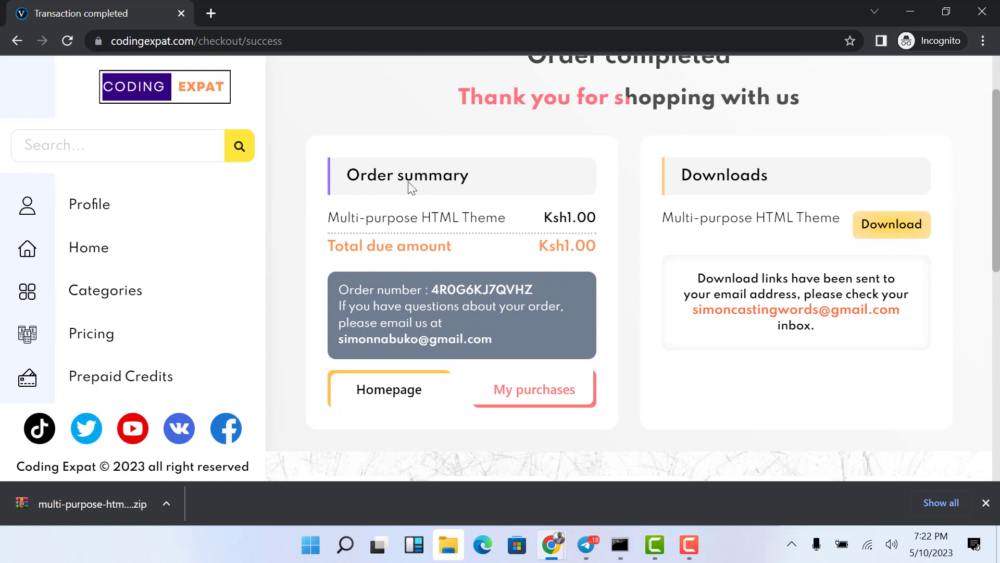
left_click_drag(325, 224, 487, 236)
left_click(364, 245)
left_click_drag(391, 247, 553, 245)
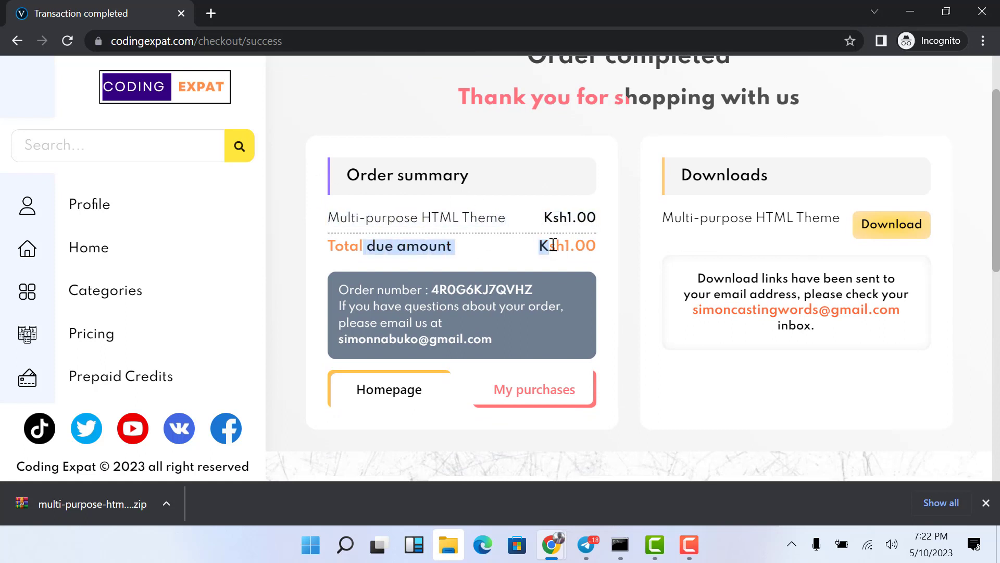
scroll(544, 318, "up", 2)
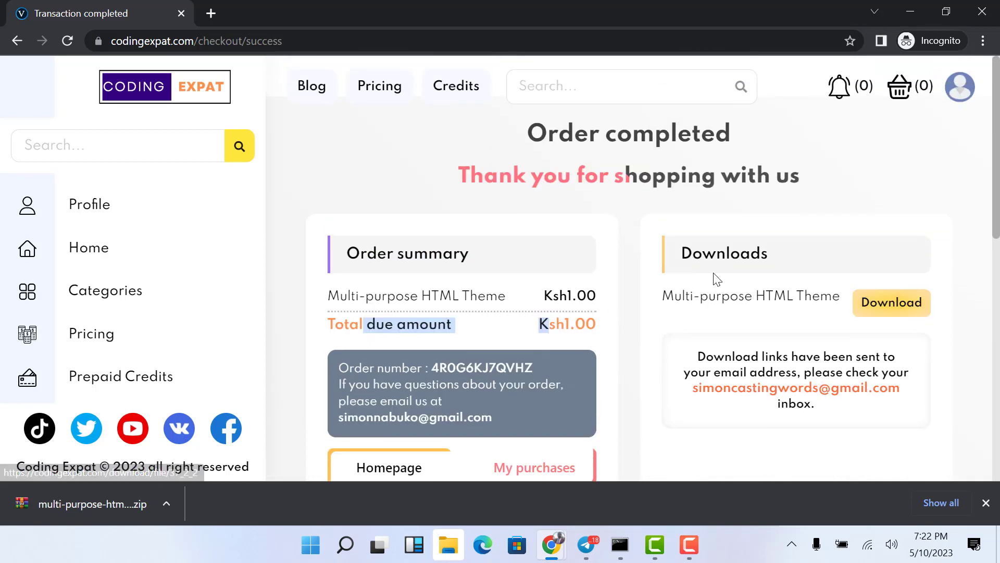
scroll(804, 324, "down", 1)
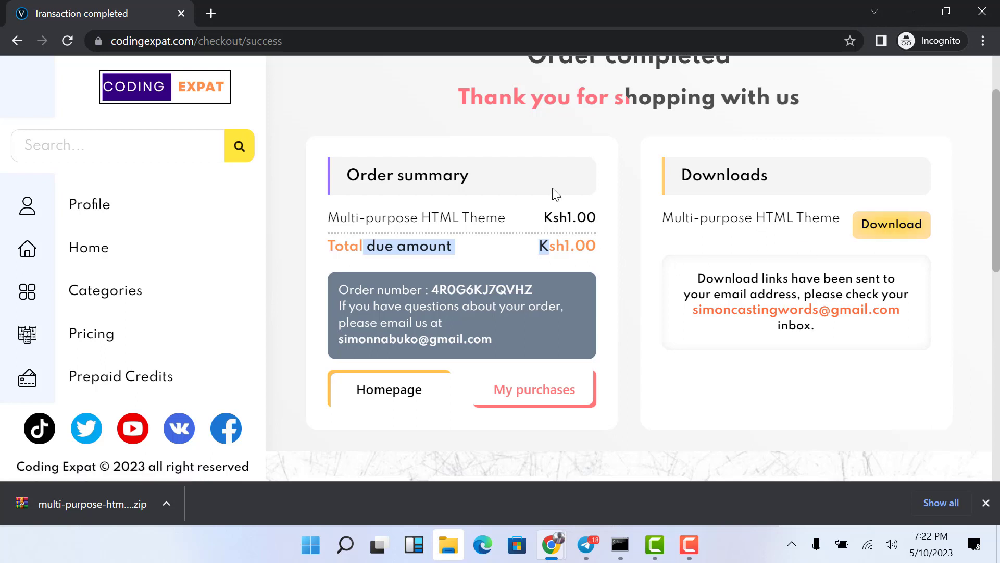
Step: Download the theme zip again and save it to Downloads as multi-purpose-html-theme (2)
left_click(879, 228)
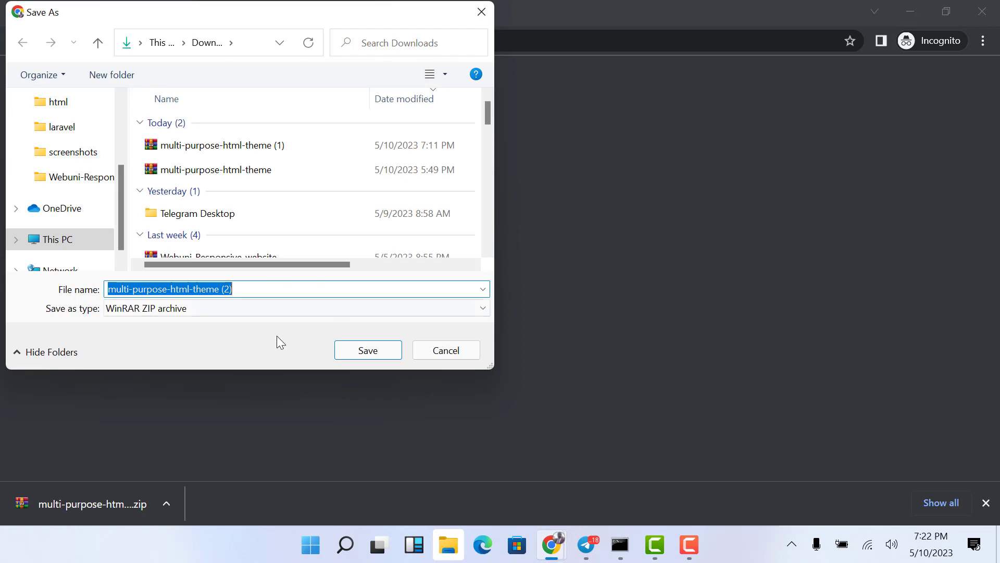
left_click(368, 350)
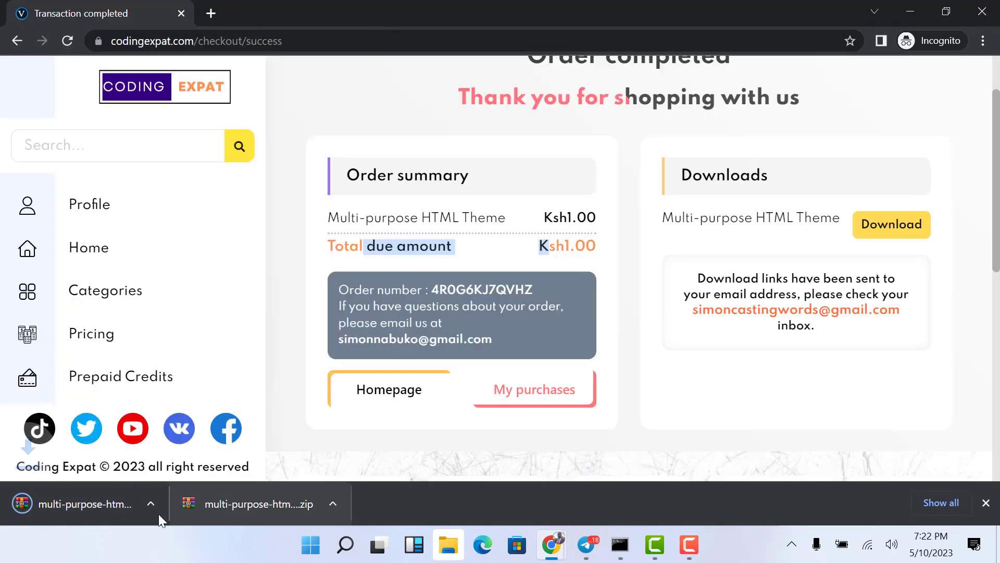
scroll(618, 245, "up", 1)
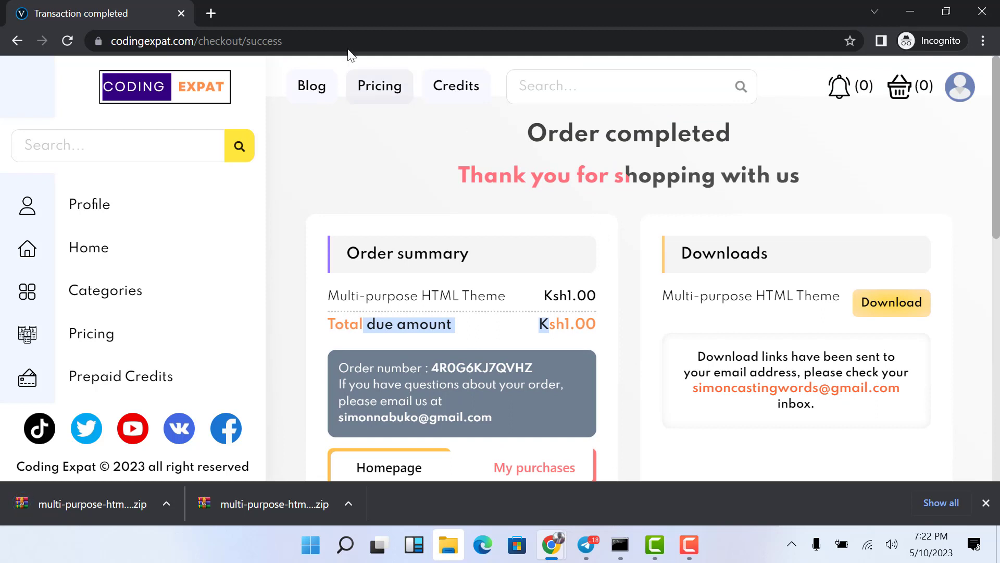
Step: From the Coding Expat homepage, check out the Multi-purpose HTML Theme in the cart at Ksh 1.00
left_click(147, 92)
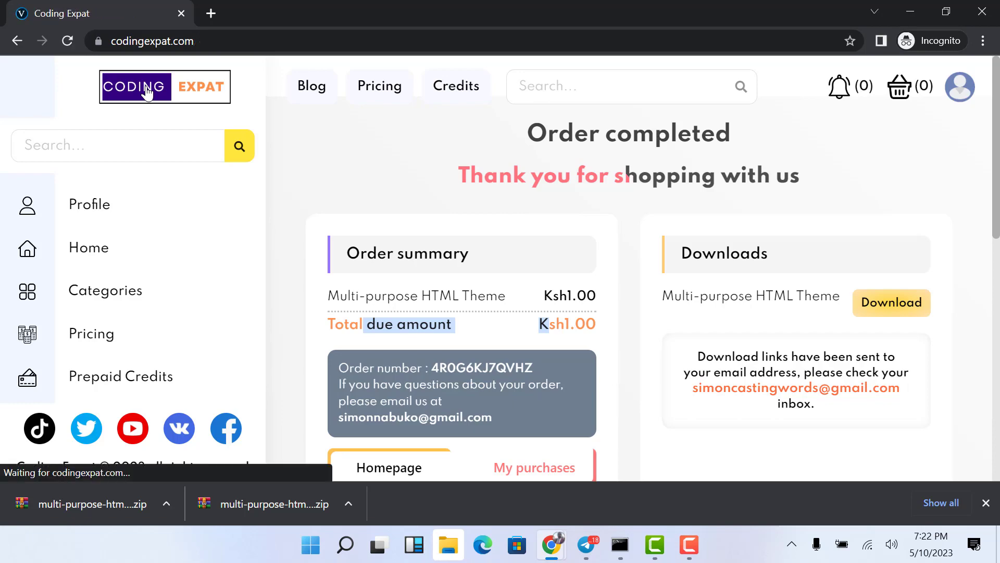
scroll(598, 282, "down", 4)
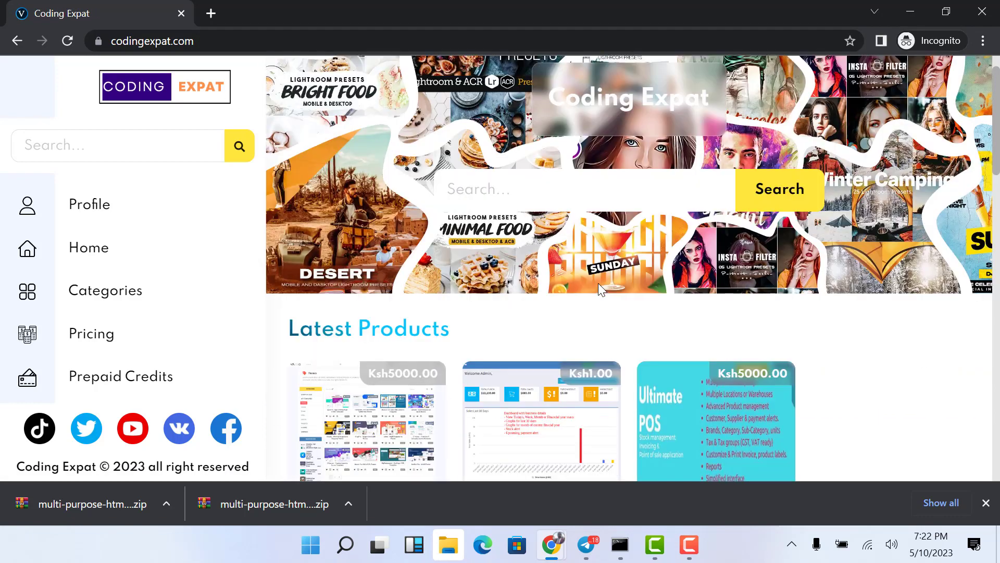
scroll(631, 286, "down", 2)
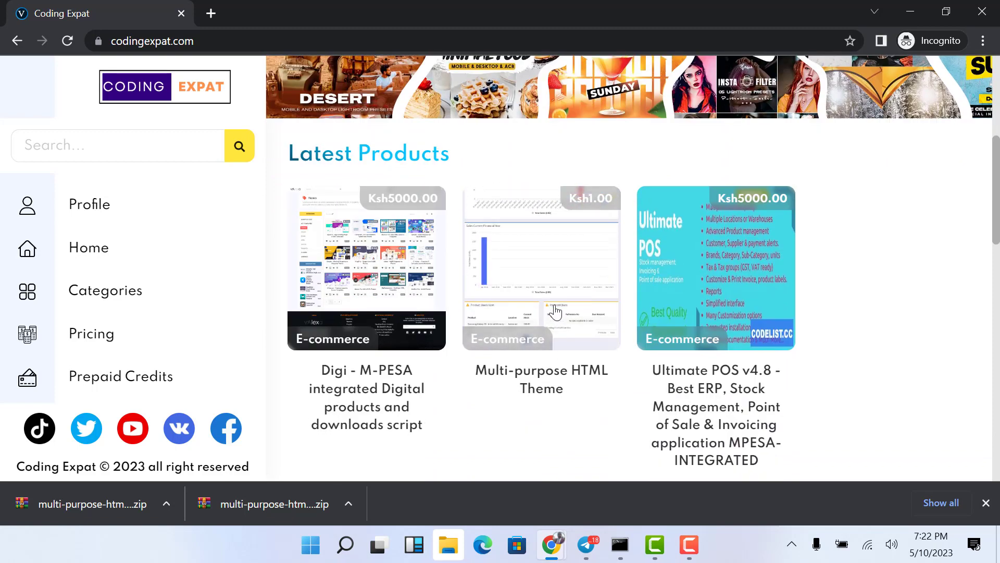
scroll(891, 234, "up", 5)
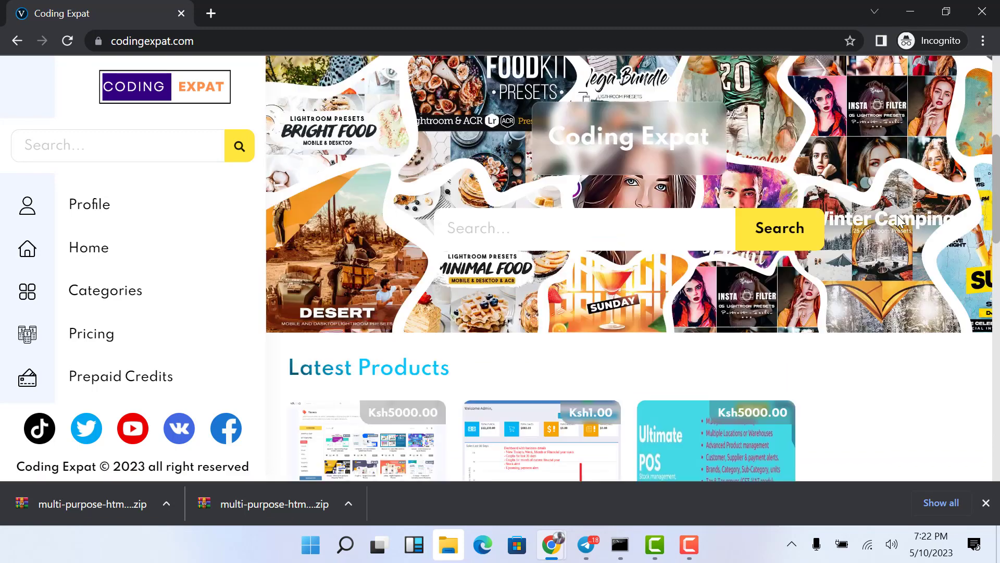
left_click(909, 89)
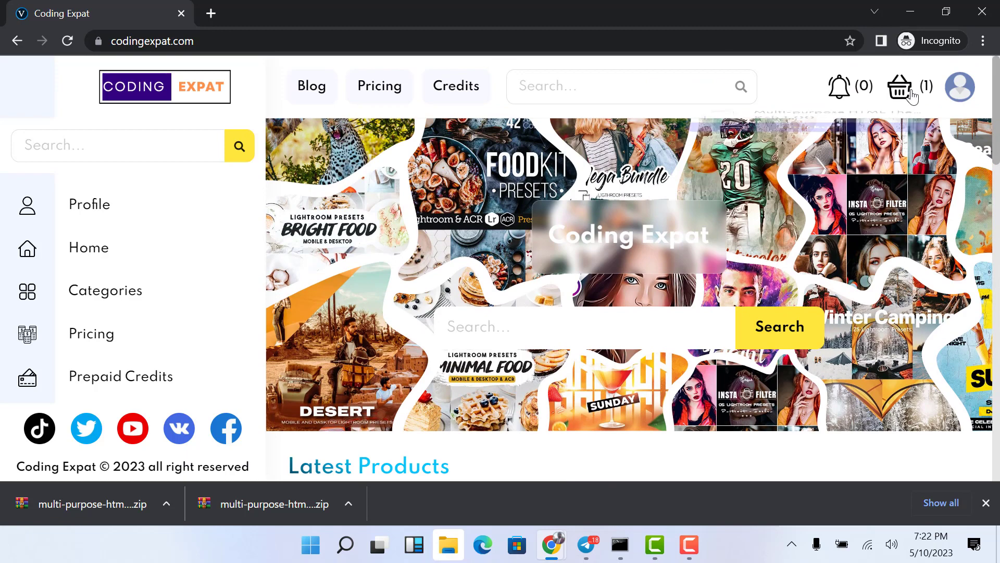
left_click(781, 207)
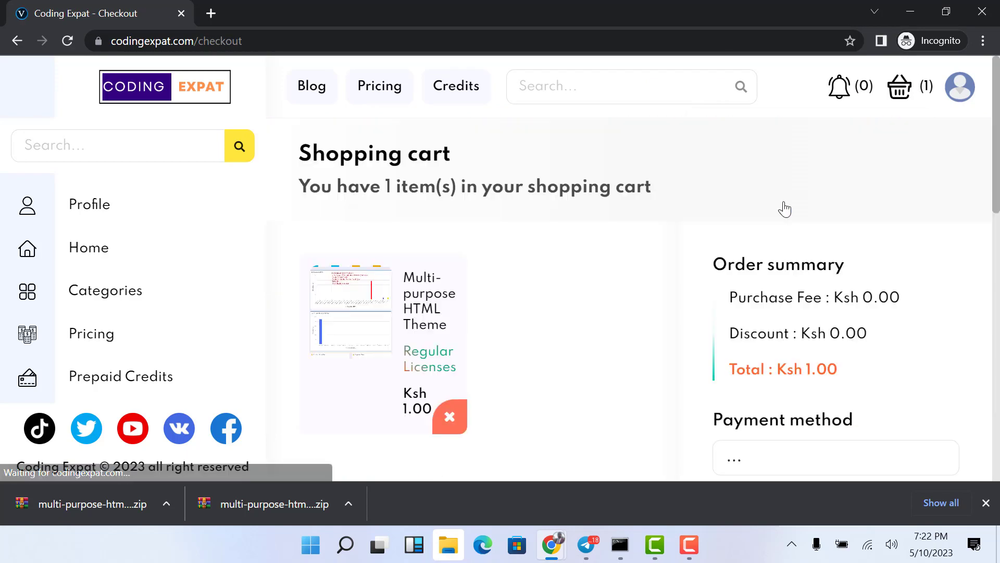
Step: Choose Mpesa as the checkout payment method
scroll(792, 234, "down", 5)
left_click(799, 220)
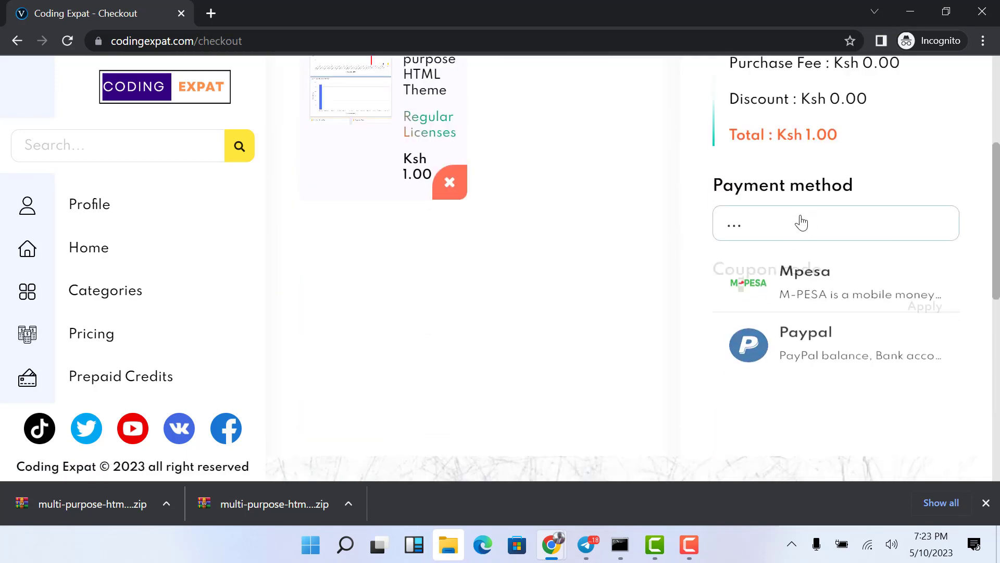
left_click(807, 308)
Step: Fill the phone number from a saved entry and accept the terms and conditions
scroll(797, 298, "down", 3)
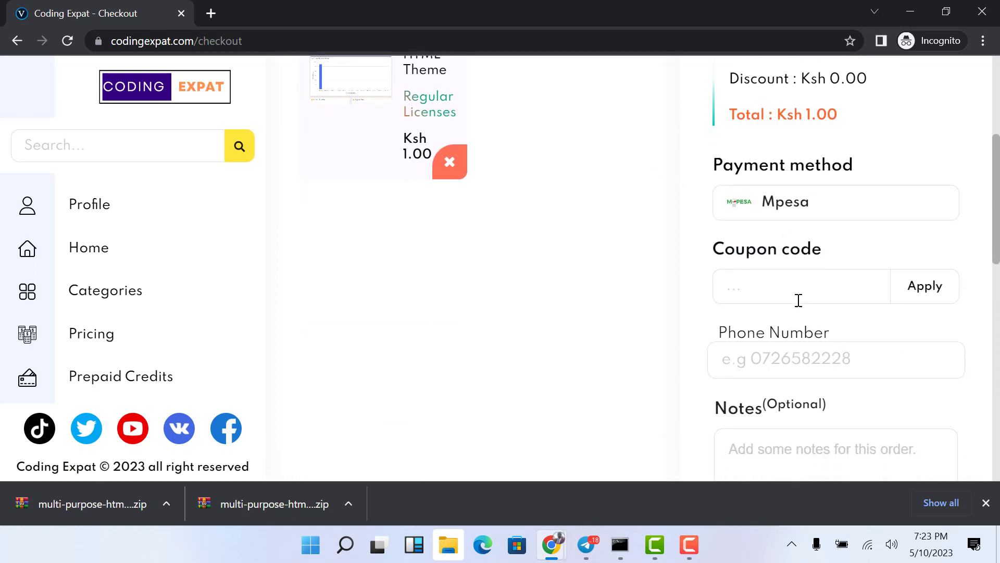
left_click(866, 229)
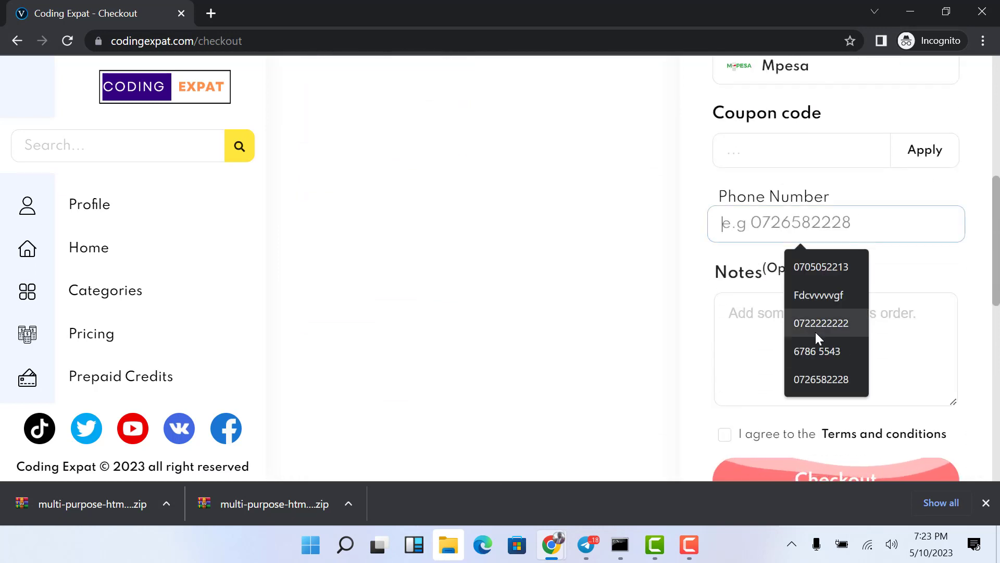
left_click(808, 370)
scroll(810, 371, "down", 2)
scroll(810, 371, "down", 2)
left_click(726, 281)
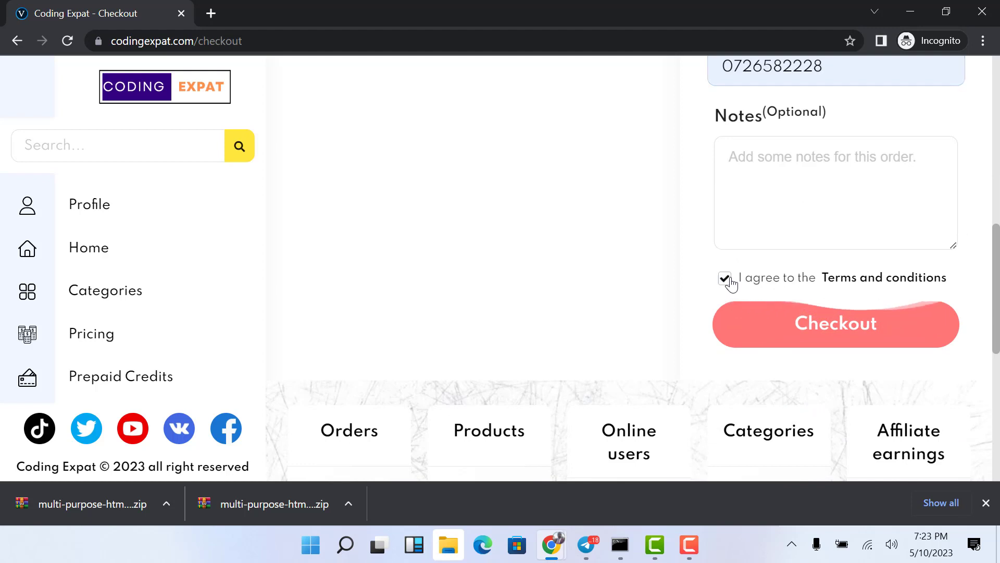
left_click(779, 158)
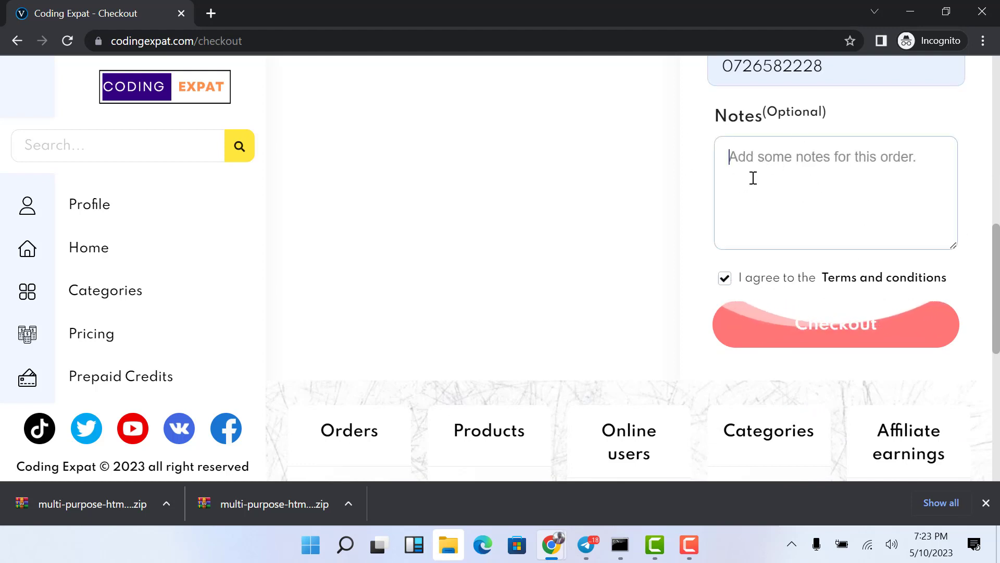
Step: Place the Mpesa order and confirm it with 'I have paid' on the Order Pending page
left_click(837, 345)
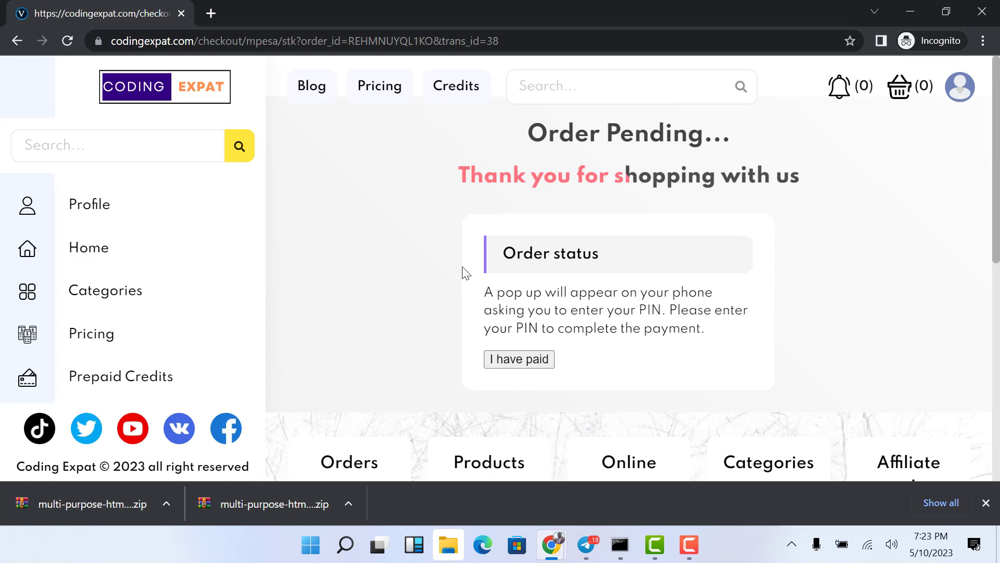
left_click(520, 359)
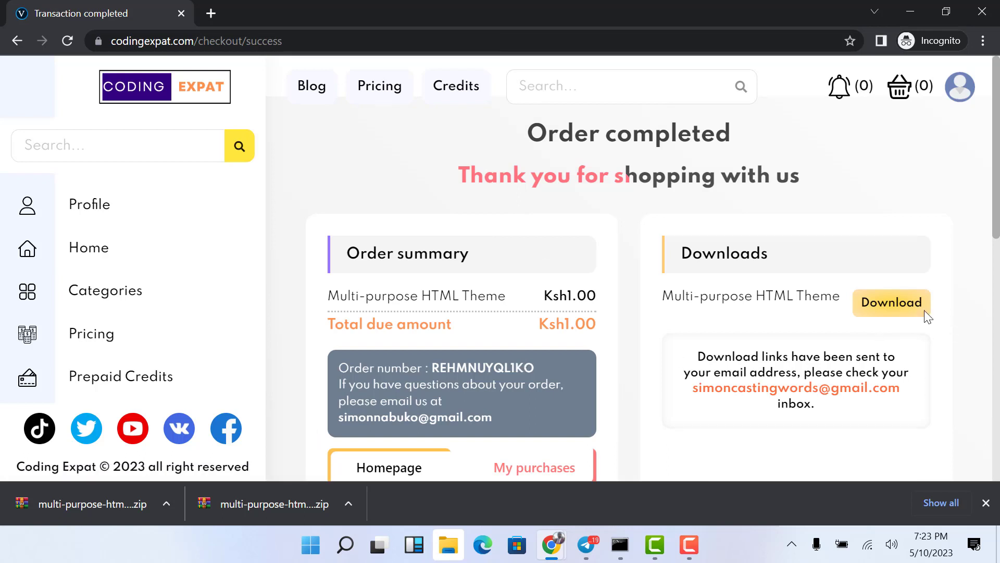
Step: Try downloading the new order's file and read the 403 saying payment is not confirmed
left_click(909, 309)
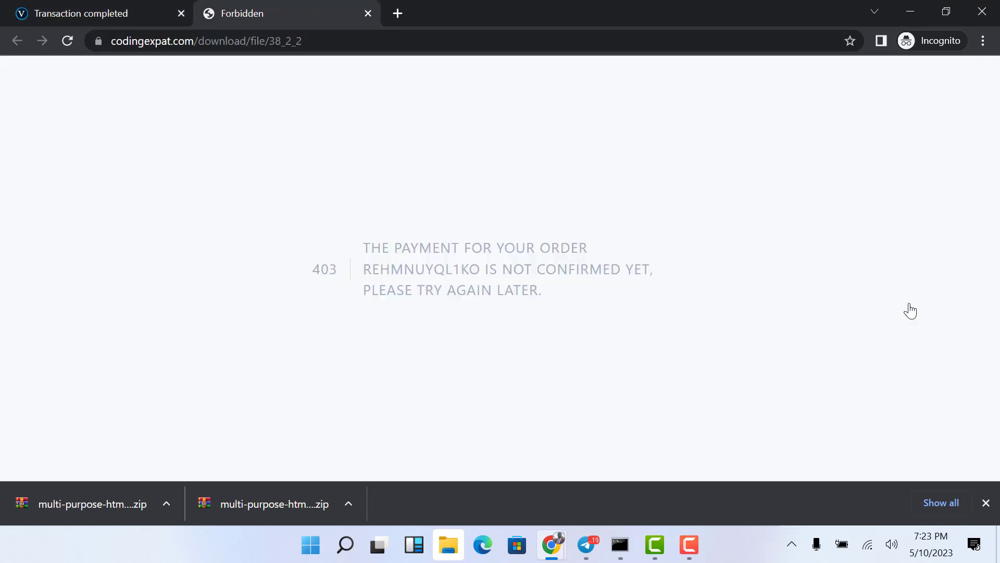
left_click_drag(365, 246, 418, 248)
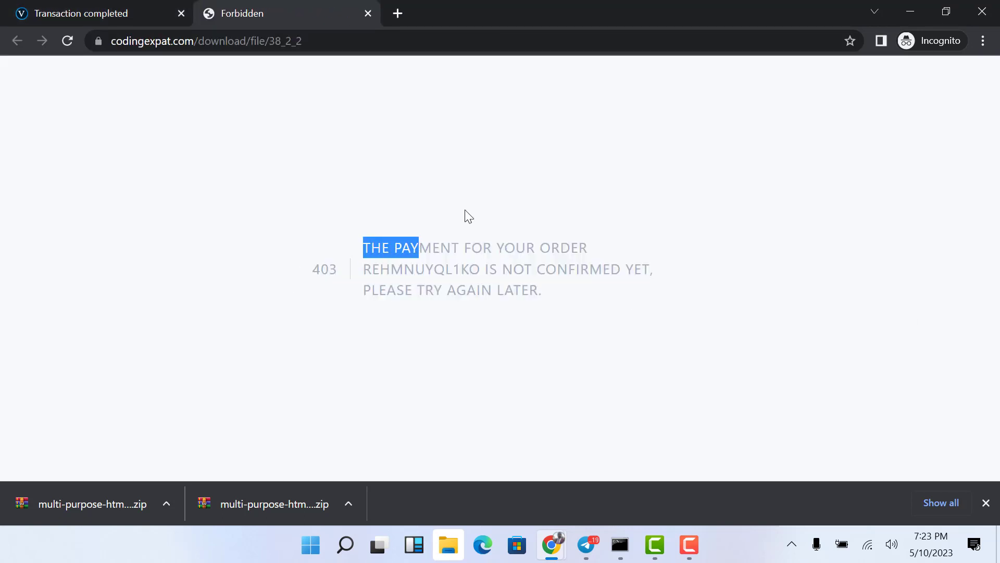
left_click(415, 201)
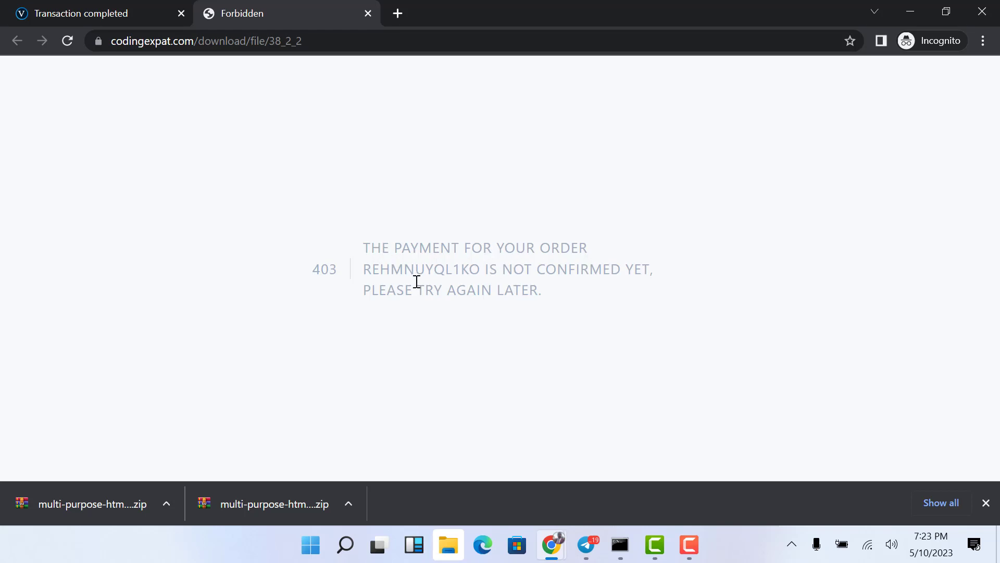
left_click_drag(364, 271, 534, 275)
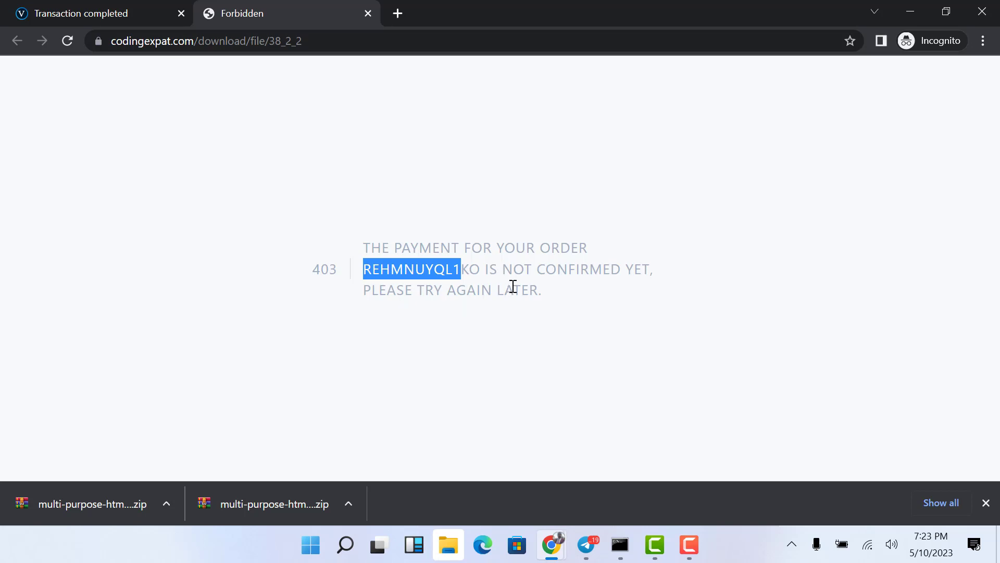
left_click(516, 283)
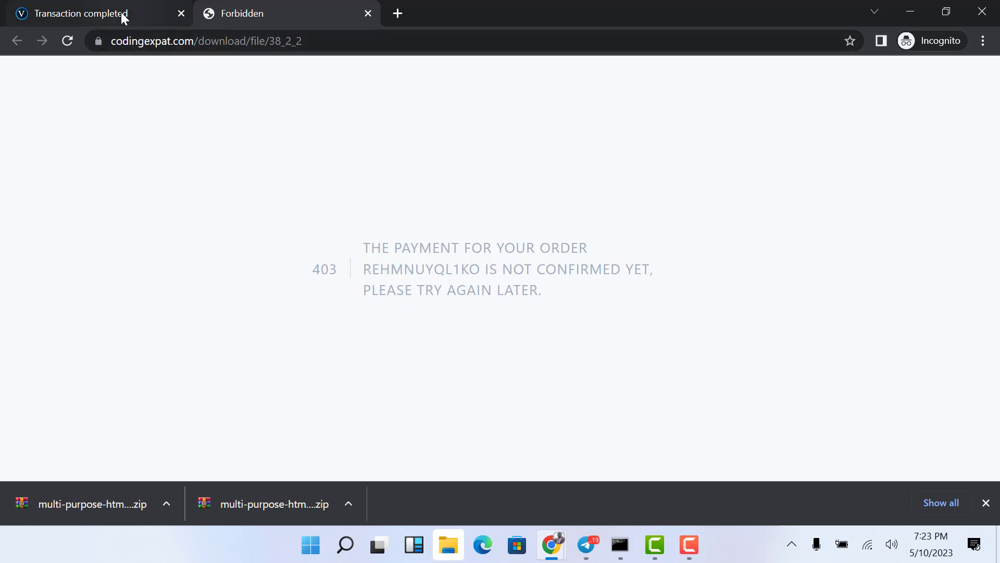
Step: Return to the Order completed tab and open Purchases from the account menu
mouse_move(128, 8)
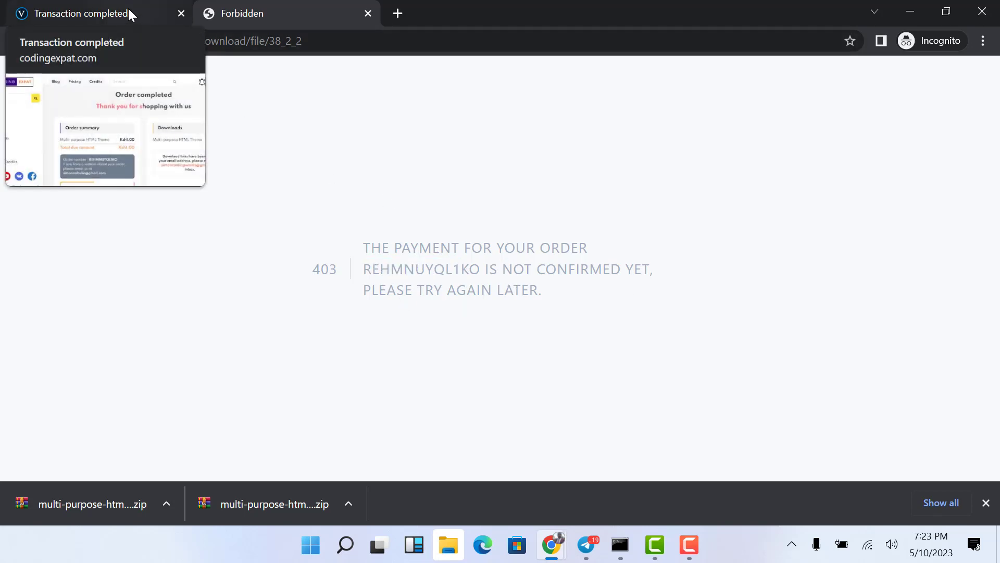
left_click(128, 9)
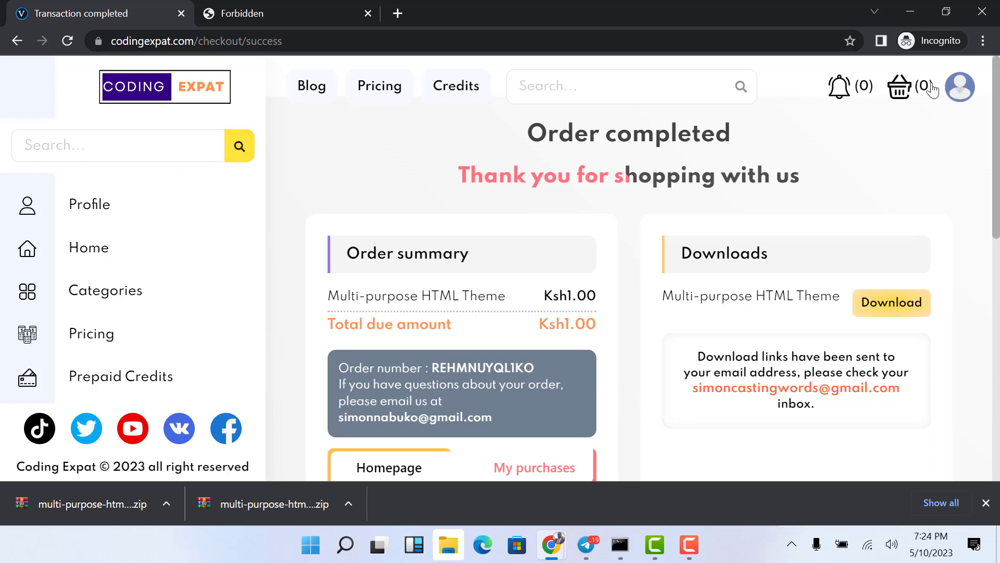
left_click(963, 89)
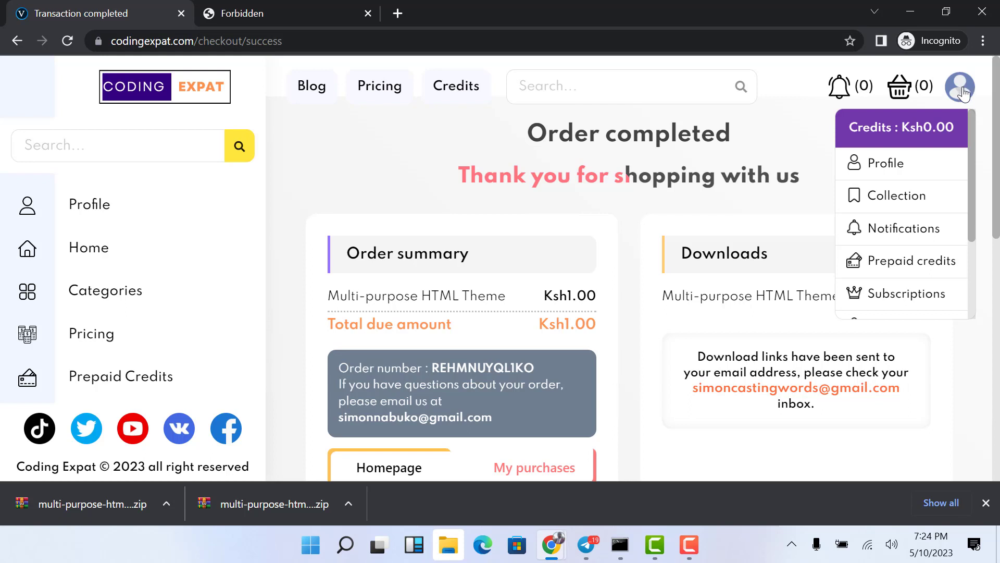
scroll(905, 205, "down", 3)
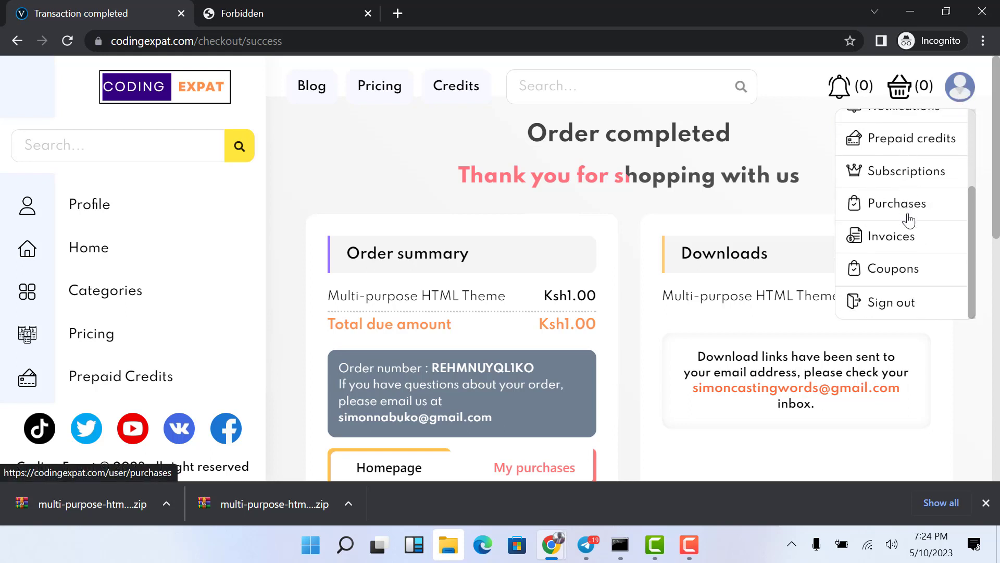
left_click(904, 208)
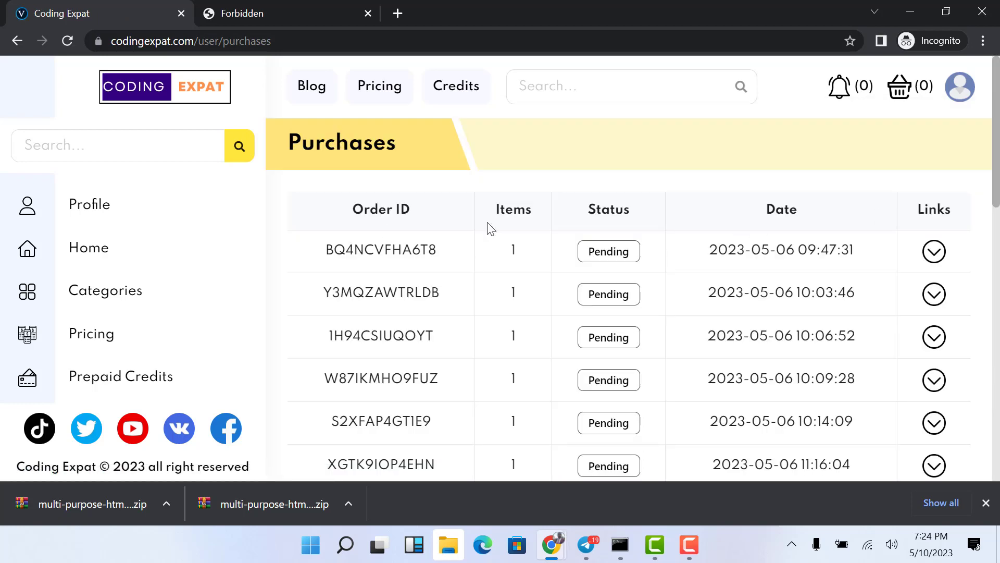
Step: Go to Purchases page 4 to review the newest 2023-05-10 Paid and Pending orders
scroll(639, 249, "down", 3)
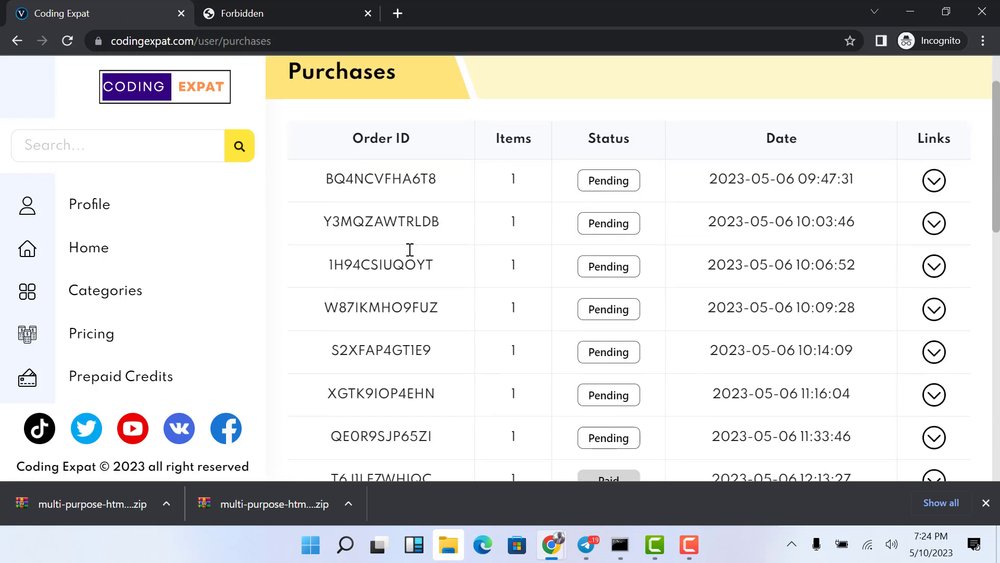
scroll(641, 206, "down", 3)
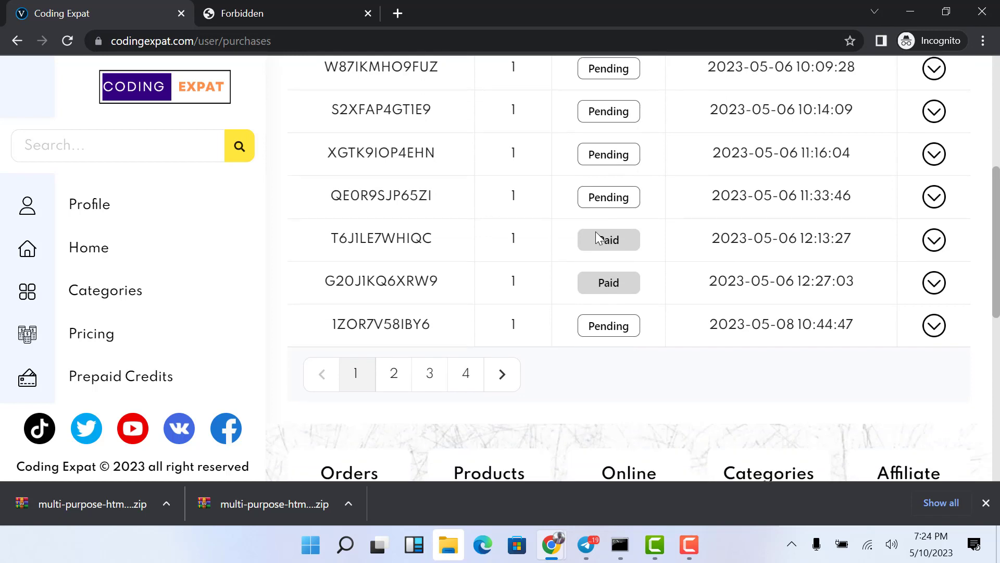
scroll(595, 231, "up", 3)
scroll(646, 182, "down", 3)
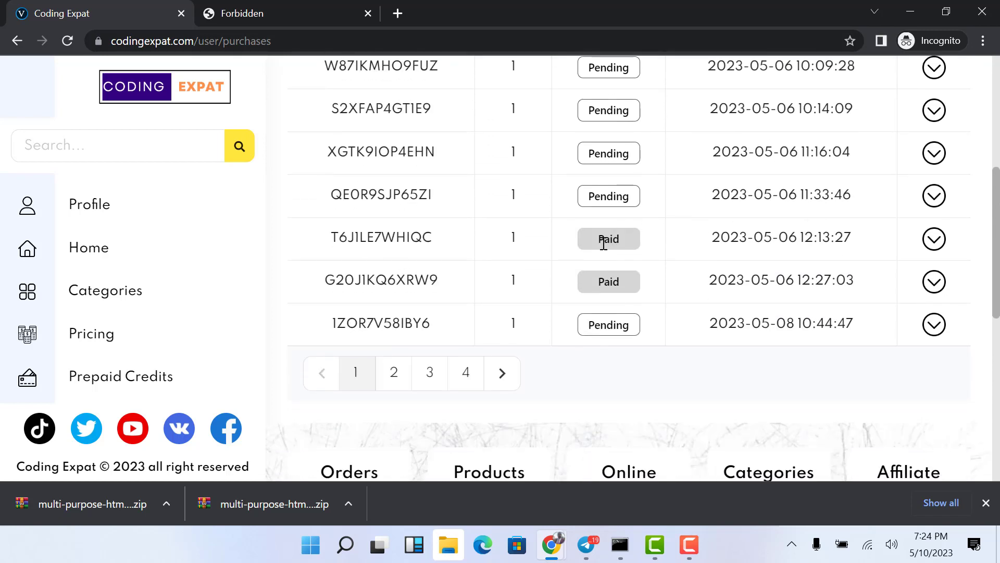
scroll(603, 244, "down", 1)
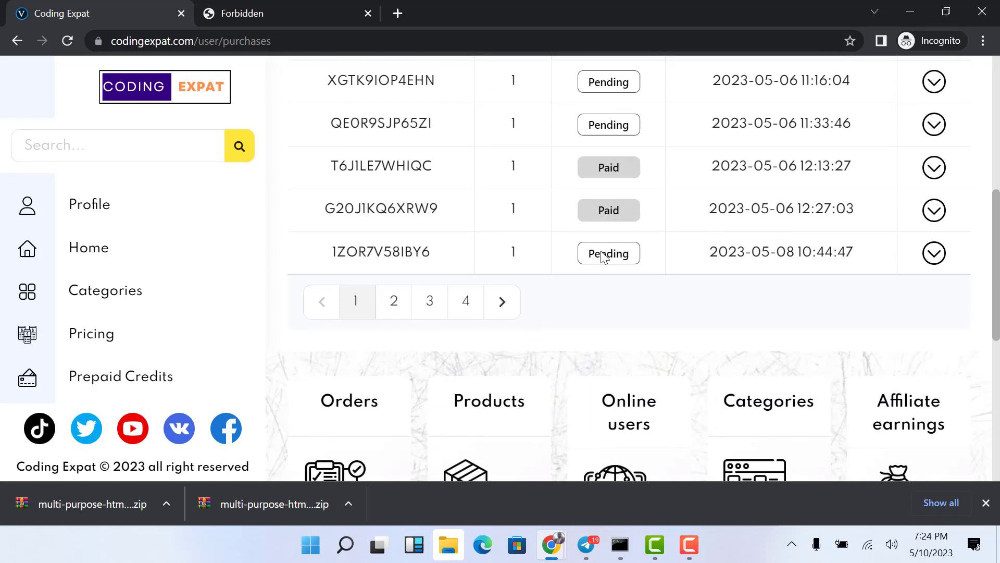
left_click(467, 296)
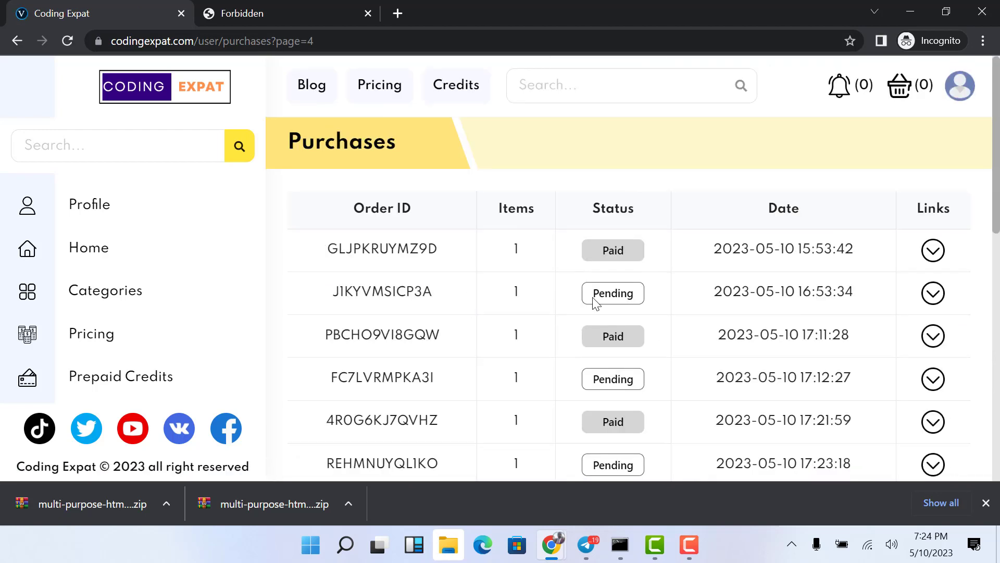
scroll(708, 285, "down", 10)
scroll(708, 286, "up", 6)
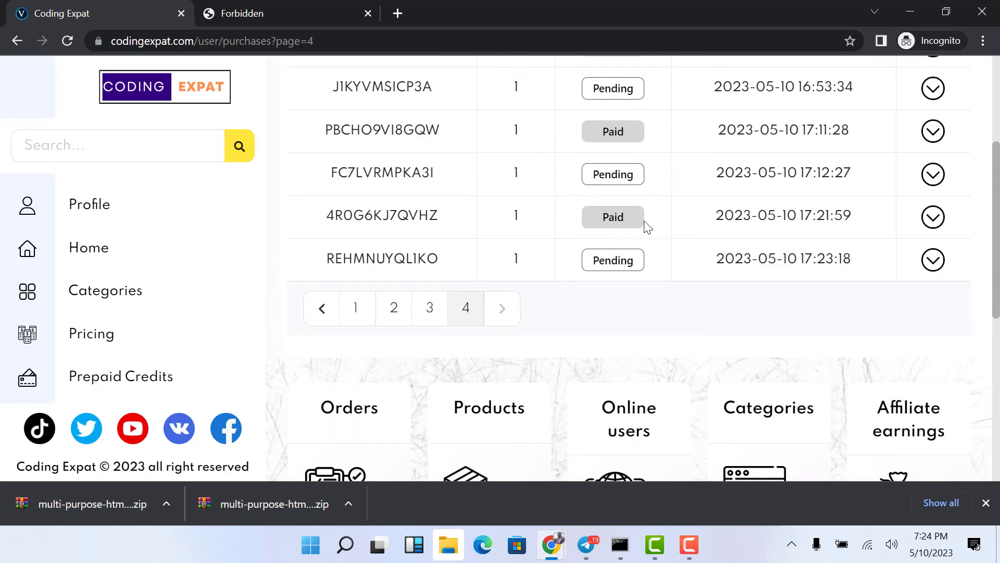
left_click_drag(718, 217, 841, 227)
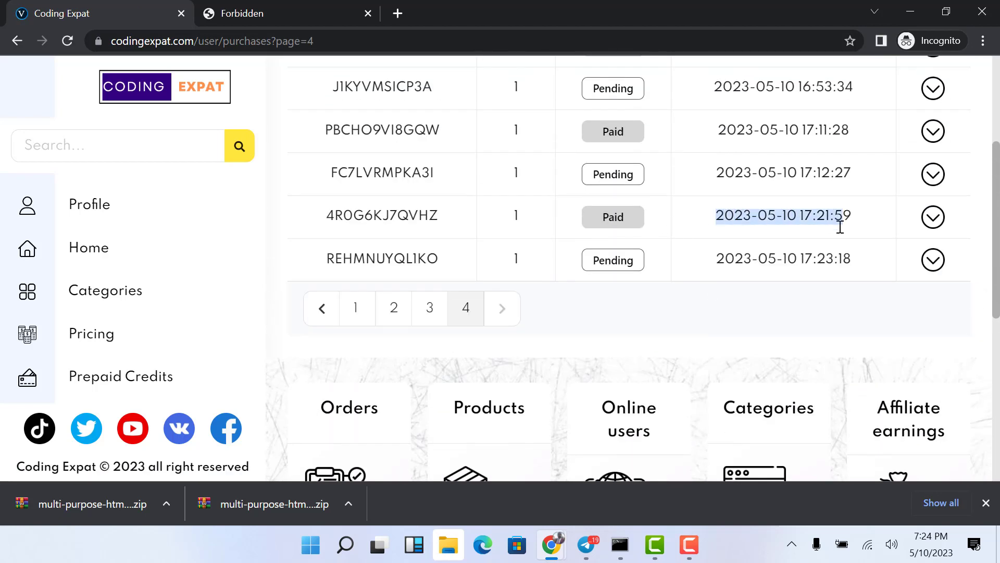
left_click(743, 264)
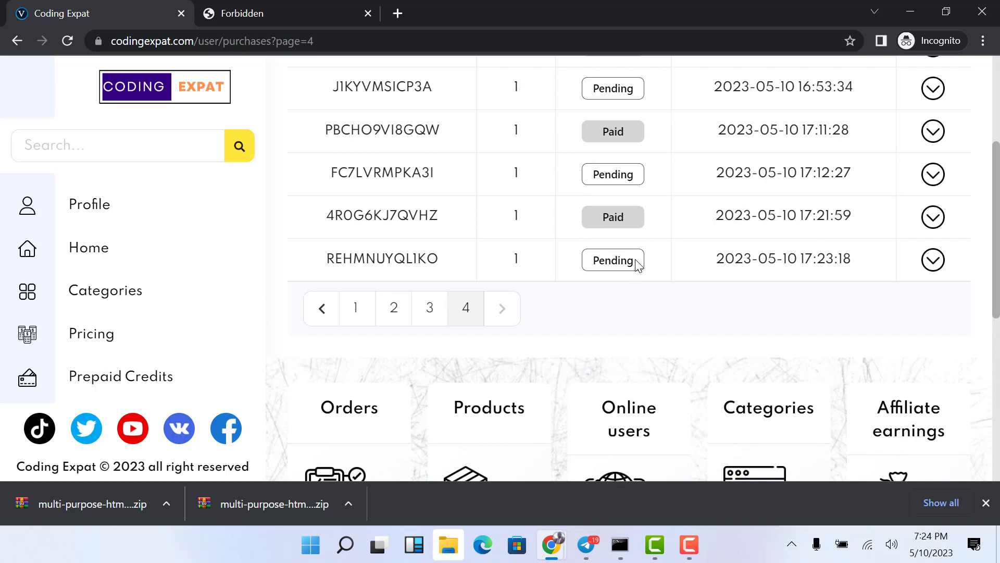
Step: Expand the earlier paid order and start its theme download, cancelling the Save As dialog
left_click(932, 263)
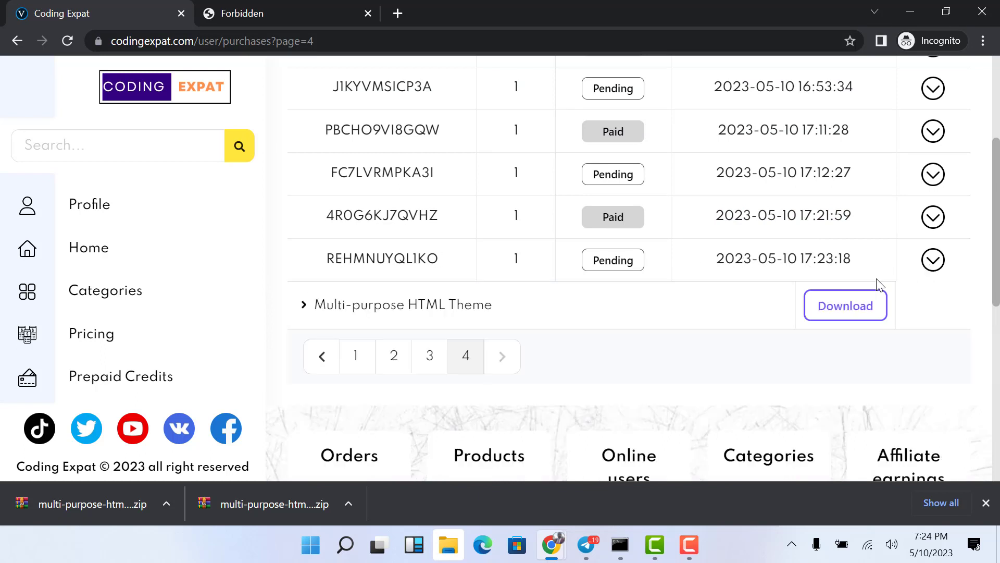
left_click(932, 259)
left_click(932, 217)
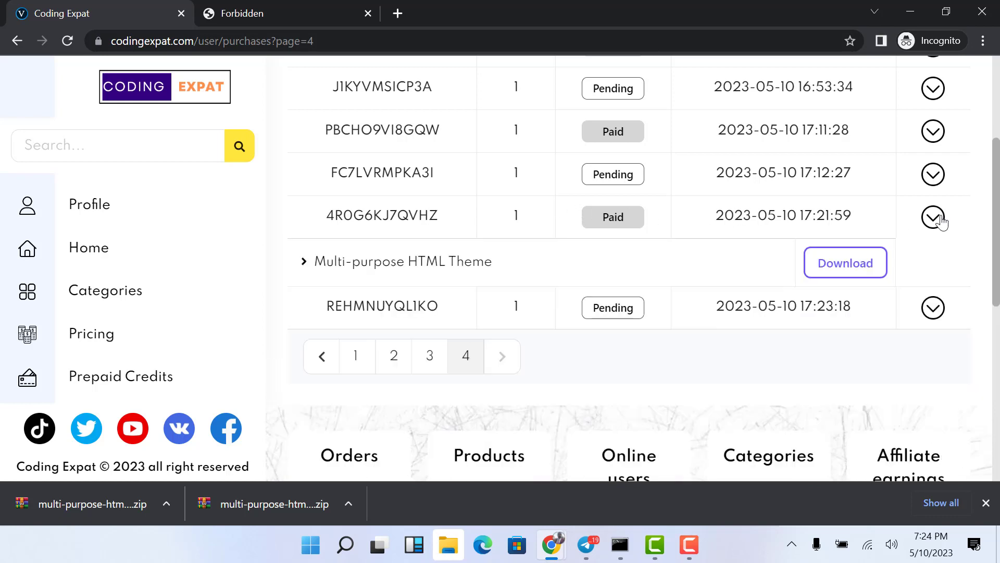
left_click(832, 275)
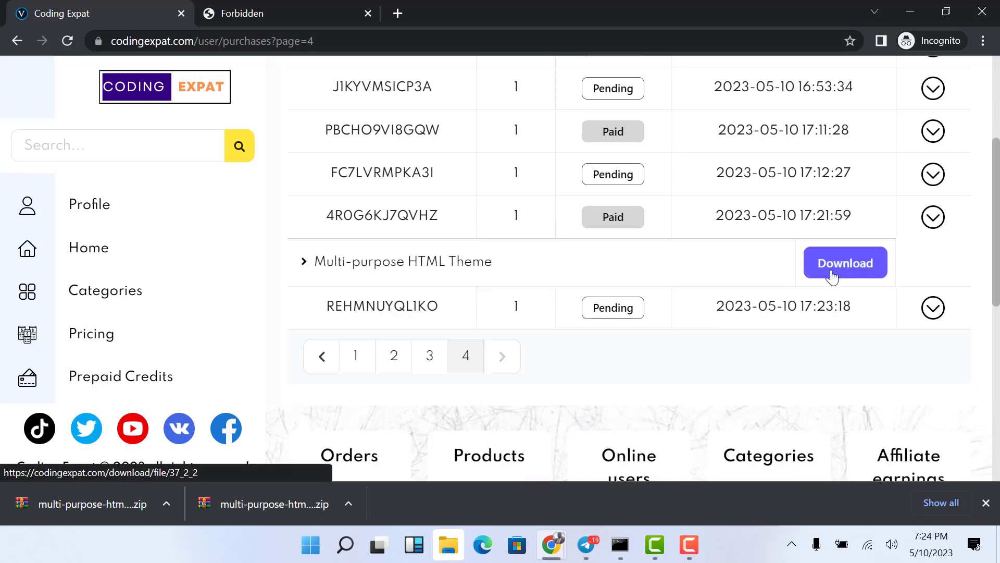
left_click(446, 350)
Step: Try the pending order's theme download, see the payment-not-confirmed 403, and return to Purchases
left_click(923, 316)
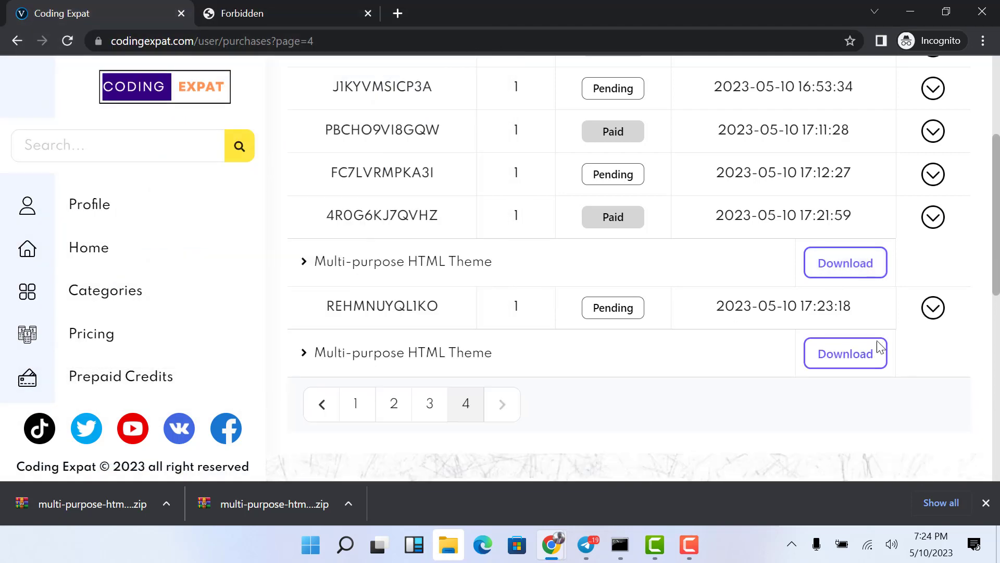
left_click(854, 354)
left_click_drag(415, 257, 476, 288)
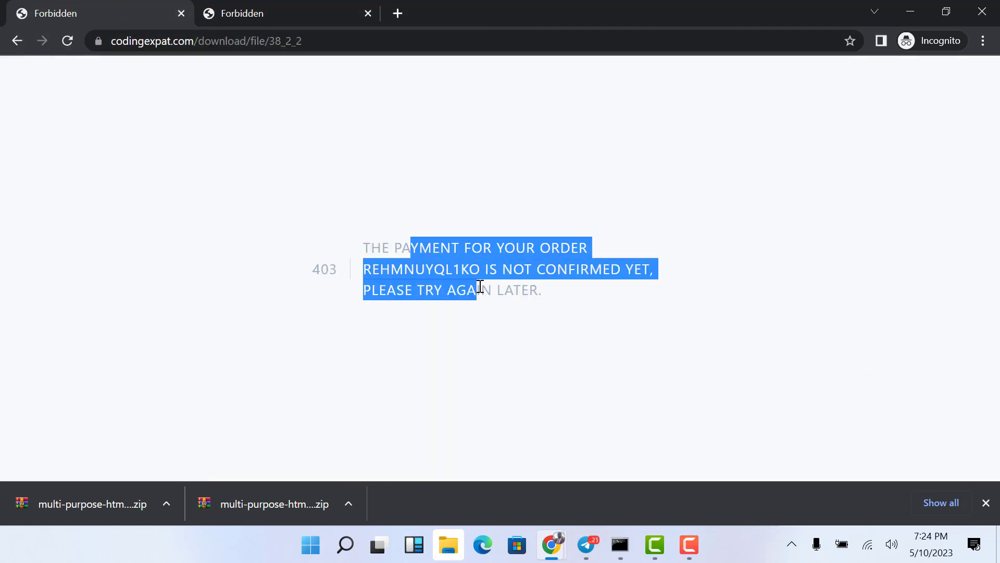
left_click(483, 281)
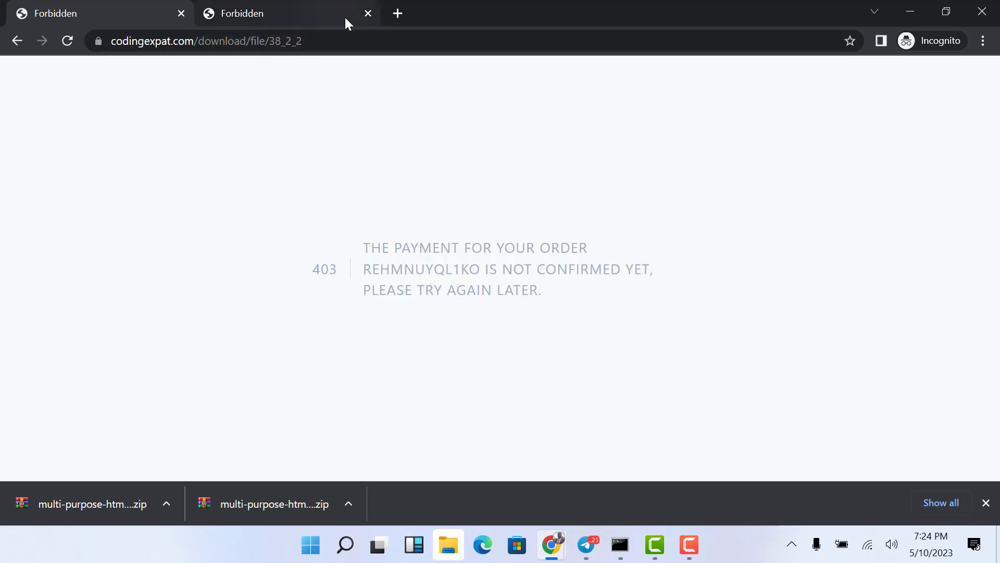
left_click(17, 45)
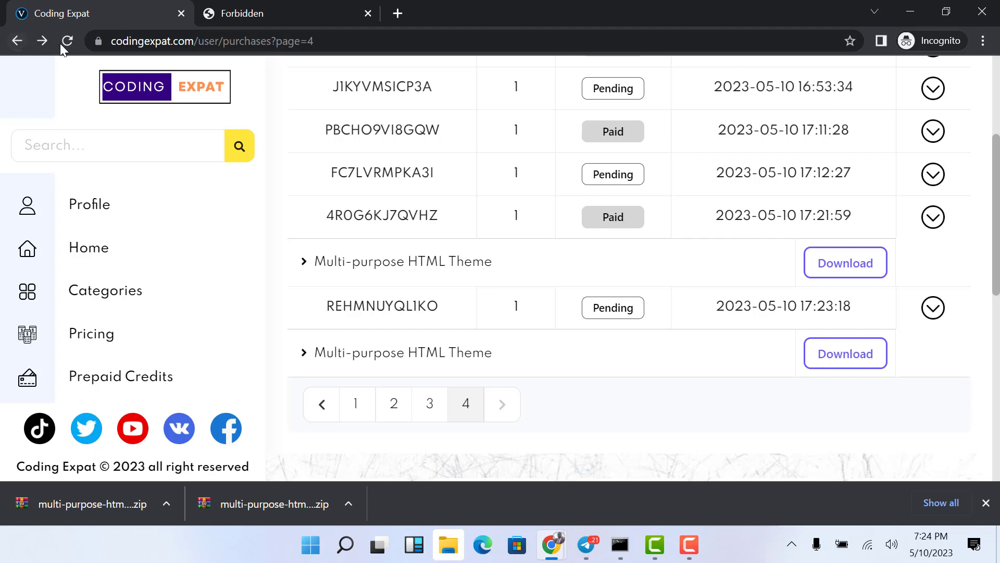
Step: Go to the store home page and scroll to Latest Products showing Digi, the HTML Theme and Ultimate POS
left_click(162, 89)
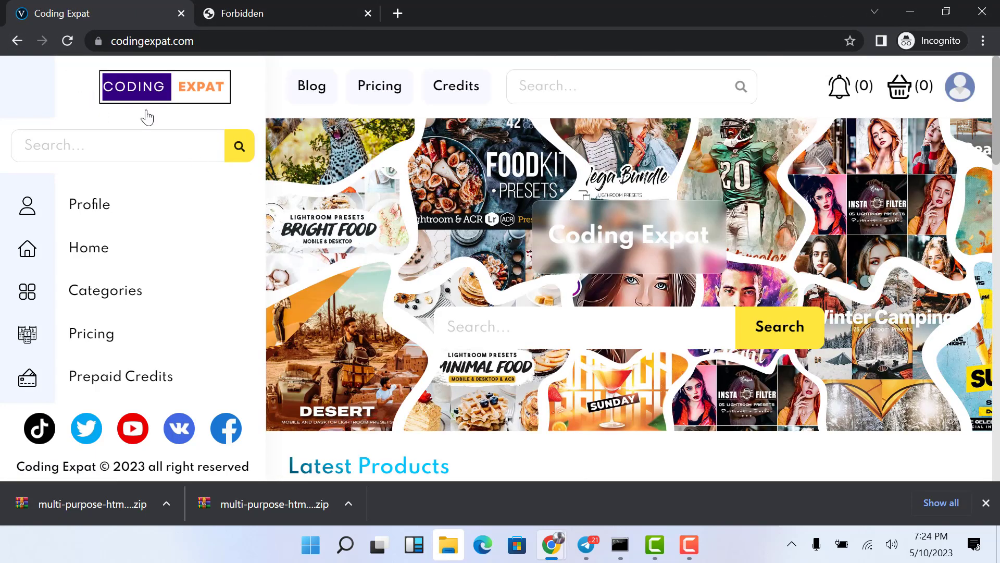
left_click_drag(144, 41, 168, 41)
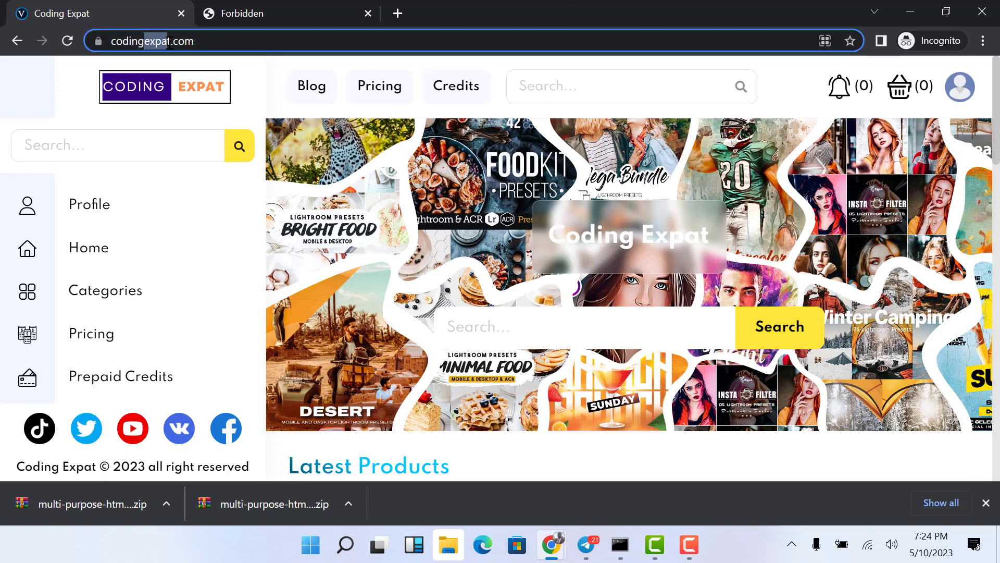
scroll(494, 255, "down", 1)
scroll(494, 256, "down", 5)
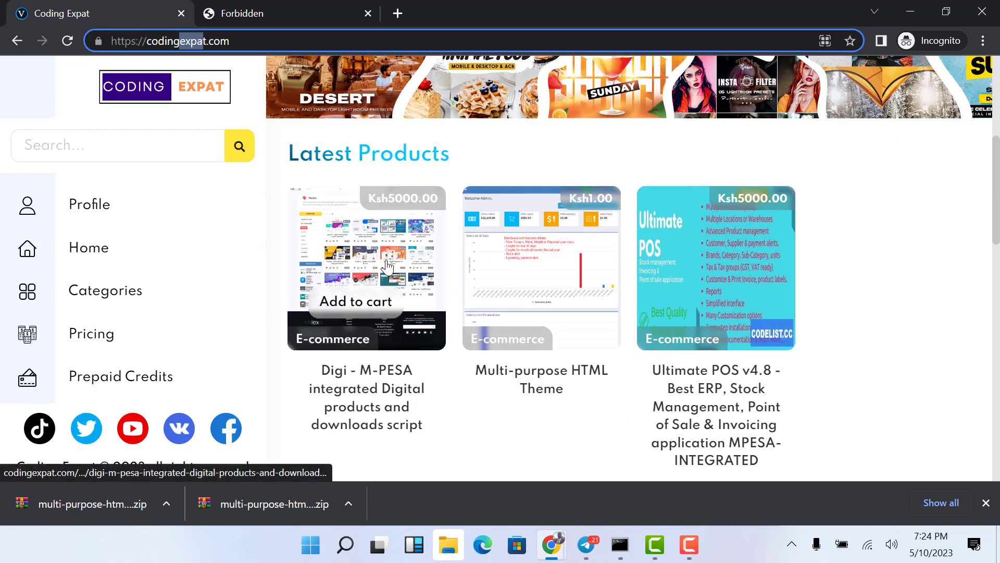
Step: Add the Digi M-PESA script to the cart and proceed to checkout
left_click(376, 307)
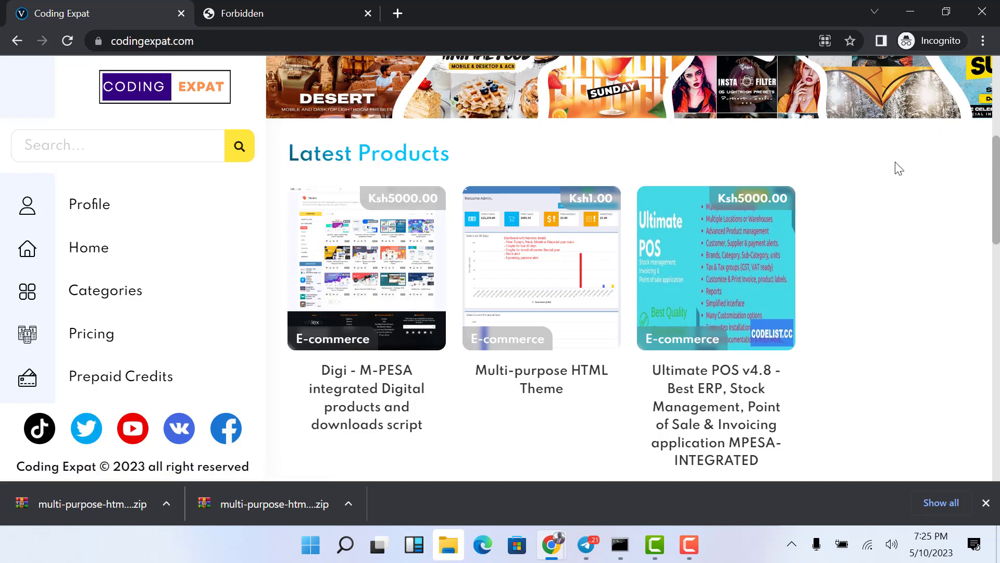
scroll(895, 167, "up", 5)
left_click(900, 87)
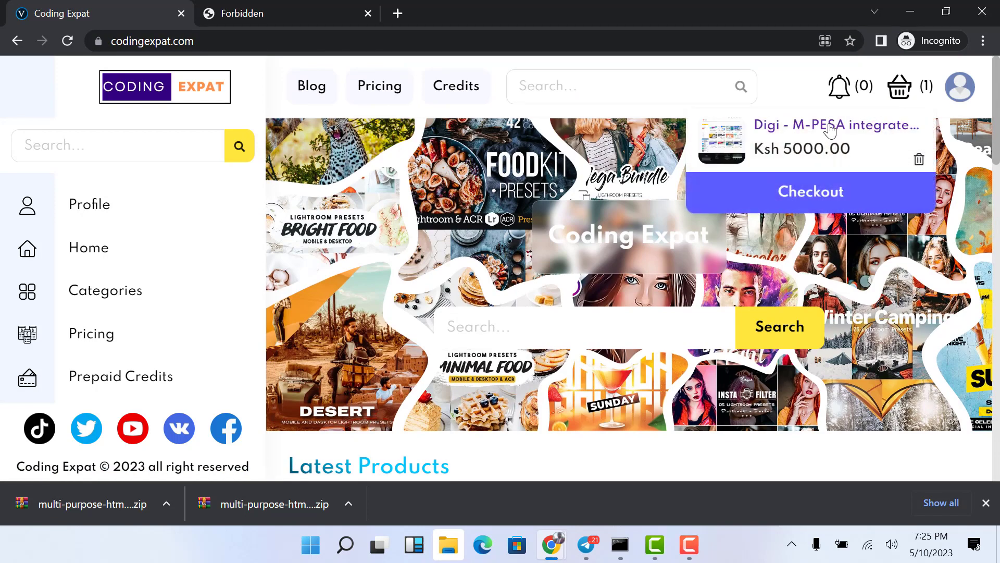
left_click(790, 190)
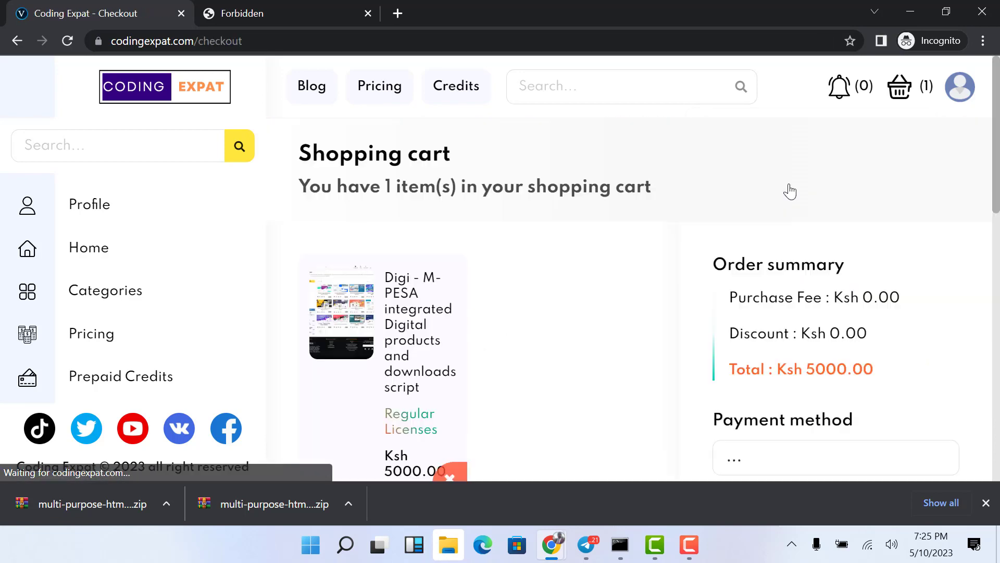
Step: Set Mpesa as the payment method for the Ksh 5000.00 Digi order
scroll(786, 251, "down", 5)
left_click(815, 219)
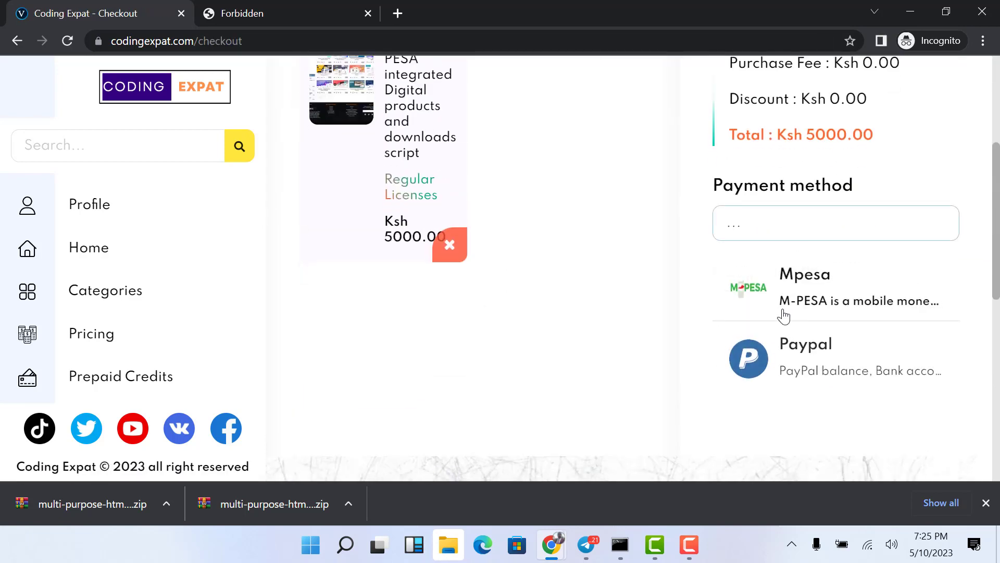
left_click(819, 290)
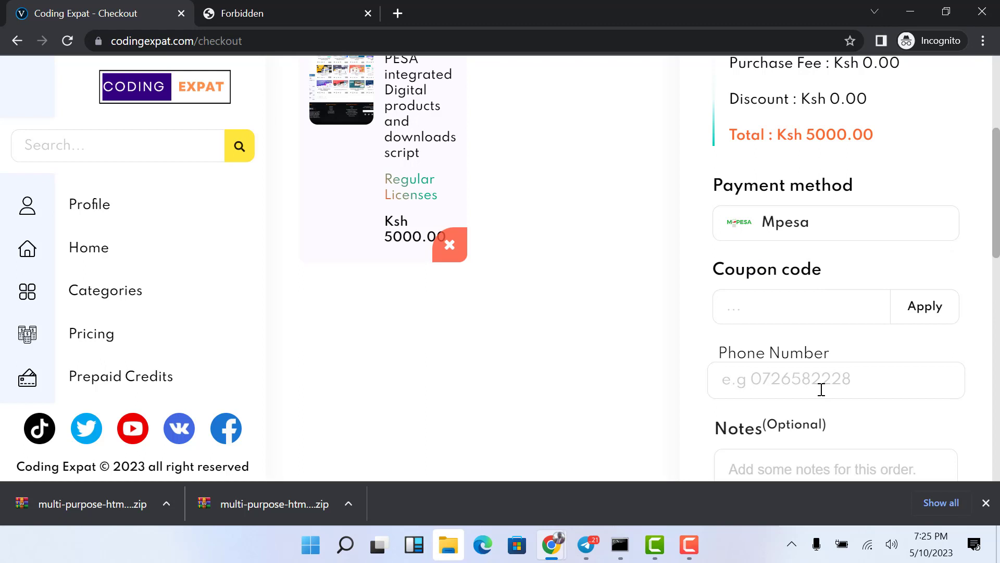
left_click(821, 390)
scroll(810, 420, "down", 1)
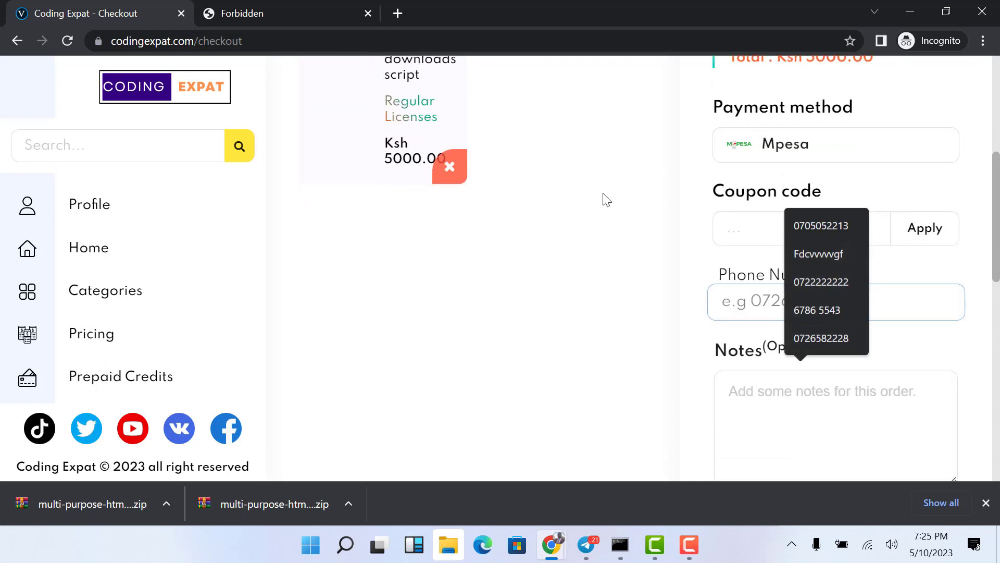
left_click(597, 205)
scroll(599, 207, "up", 1)
scroll(599, 206, "up", 2)
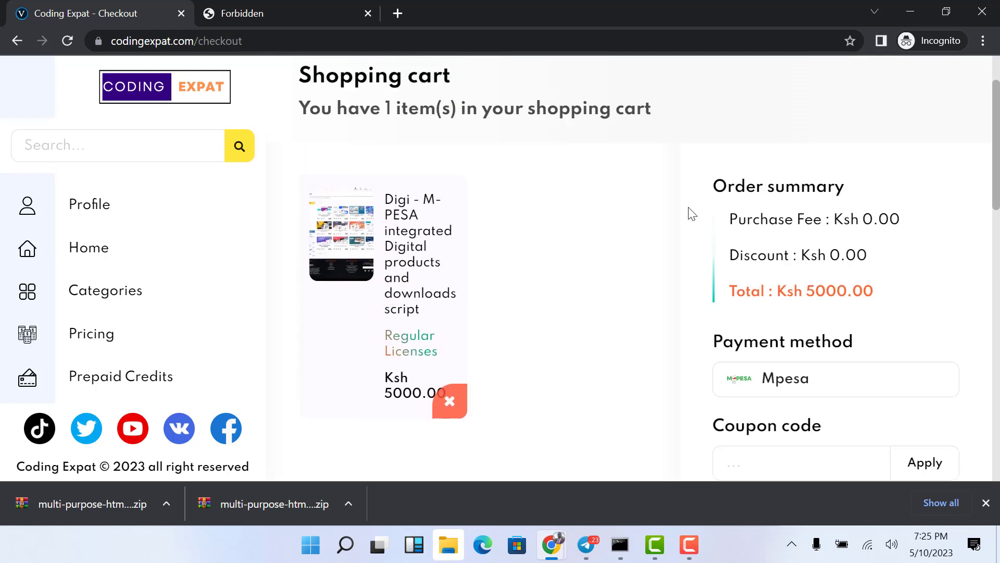